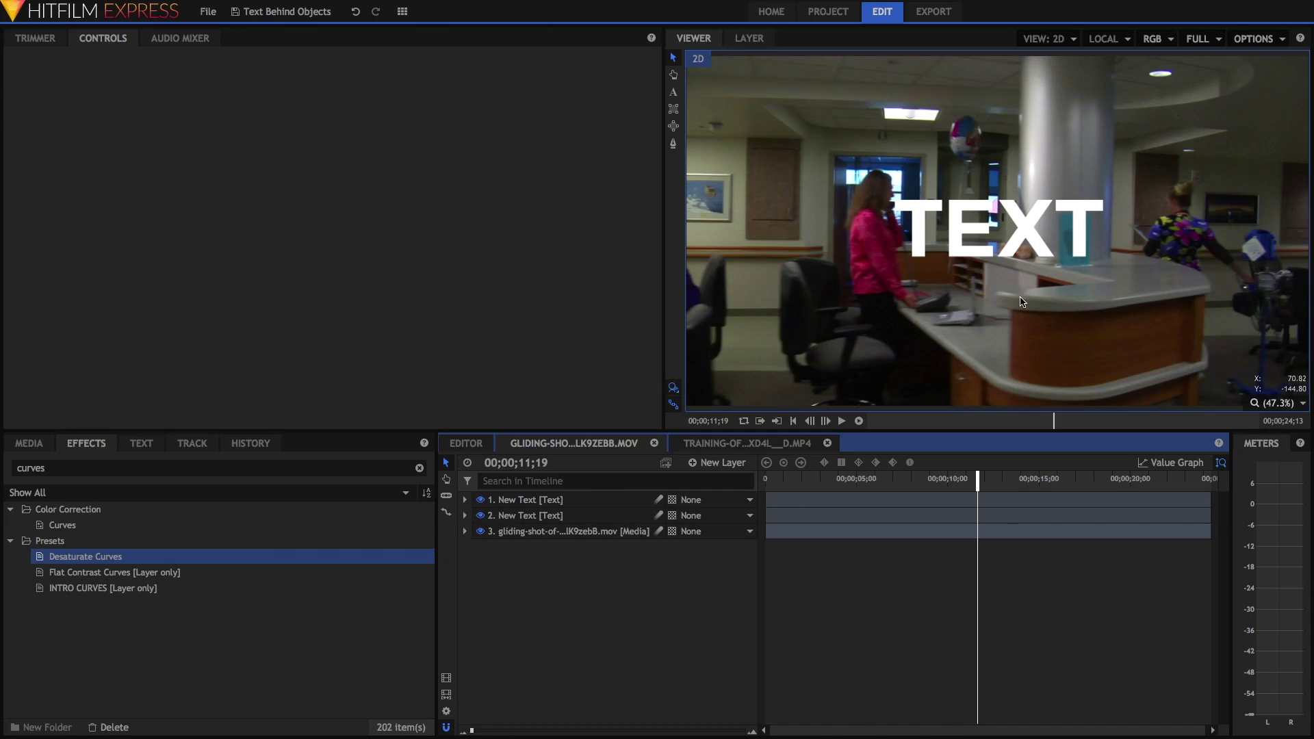
# Trim the top New Text layer so its clip starts at 00;00;11;20
pyautogui.moveTo(977, 479); pyautogui.dragTo(979, 481)
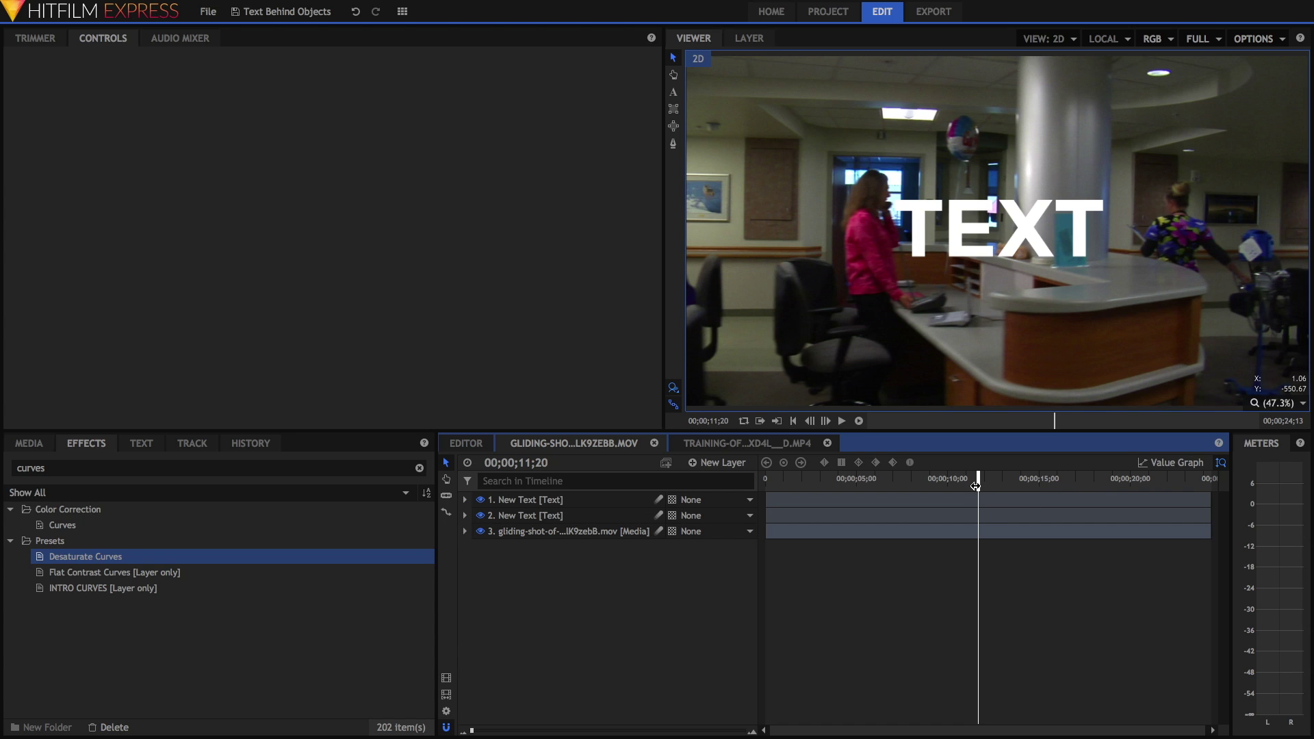
pyautogui.moveTo(763, 501); pyautogui.dragTo(980, 511)
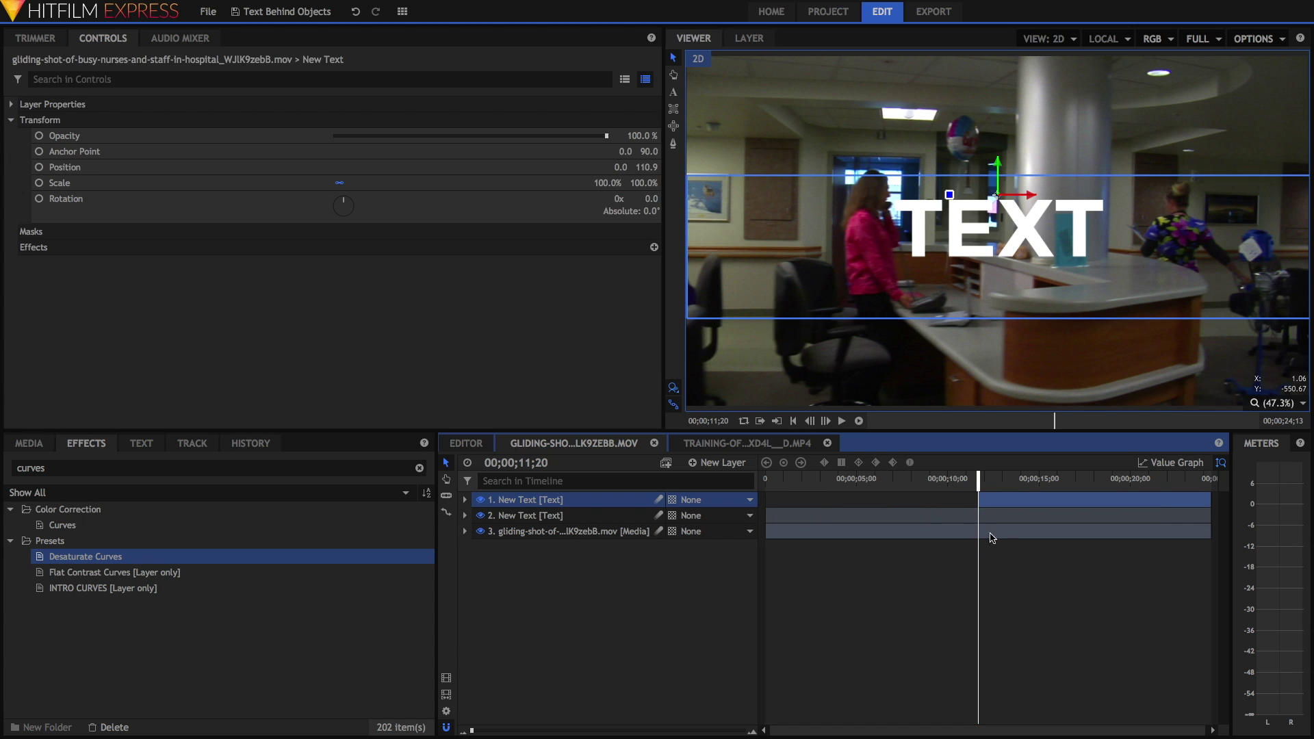
pyautogui.click(990, 555)
pyautogui.click(995, 499)
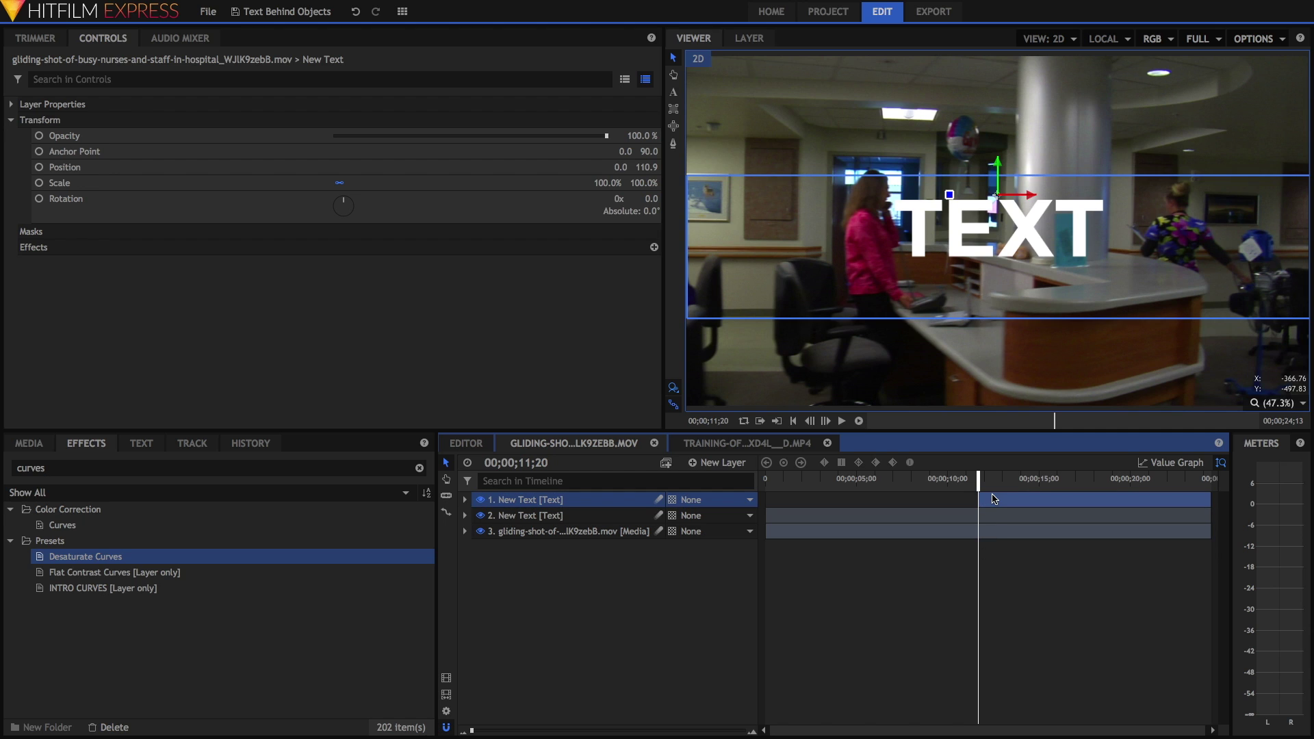
pyautogui.click(676, 143)
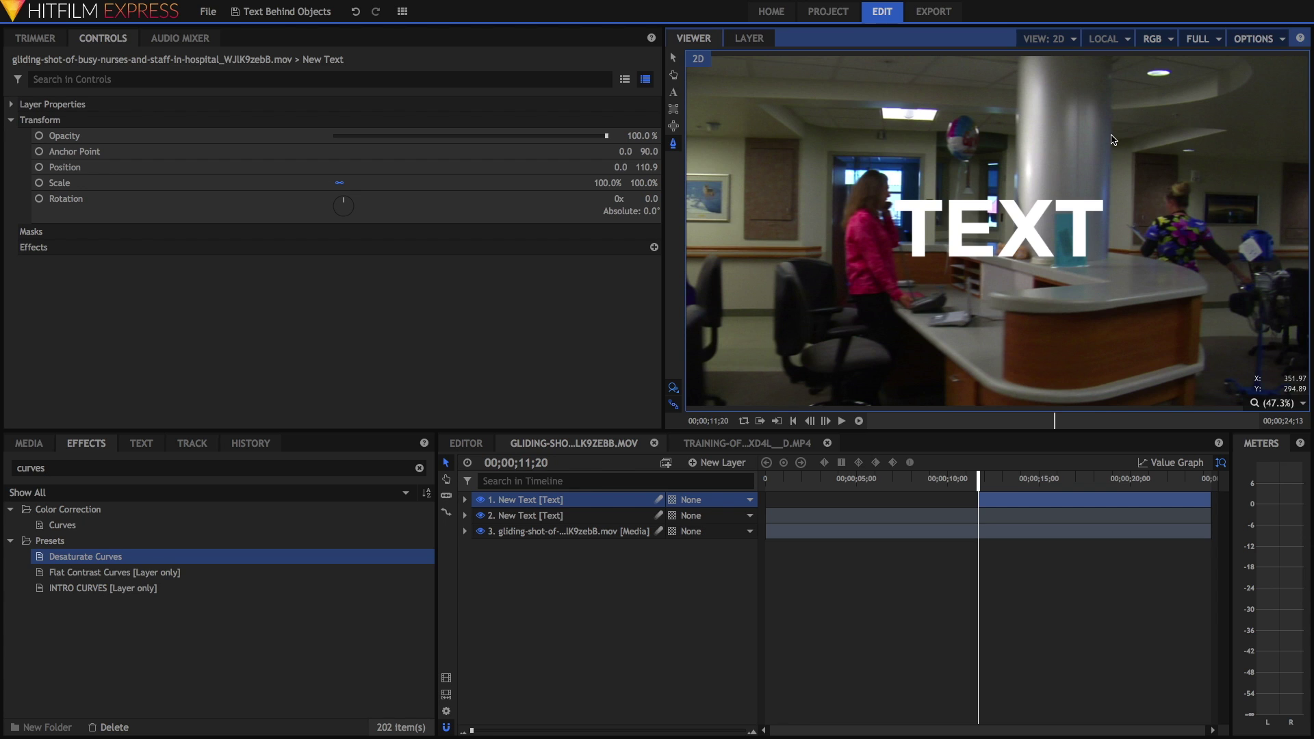
# Draw a closed four-point freehand mask around the right-hand woman on the text layer
pyautogui.click(1112, 135)
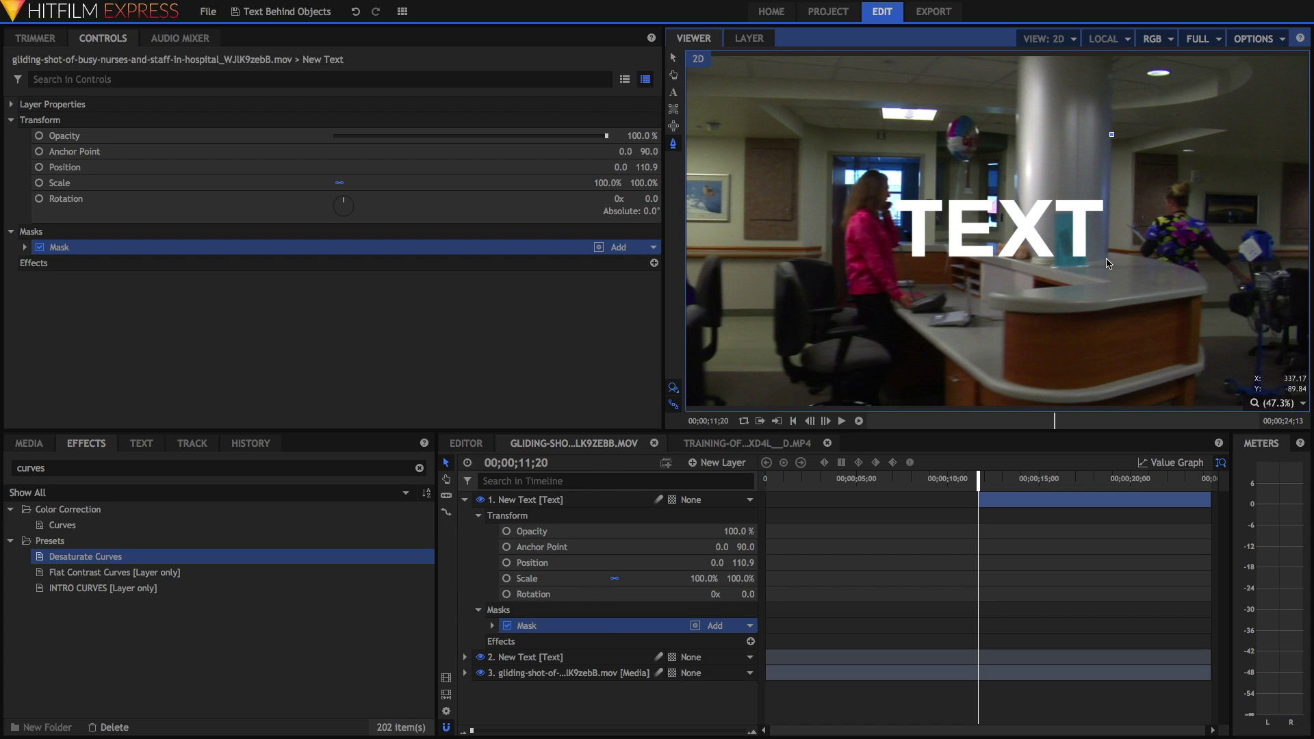
pyautogui.click(1109, 279)
pyautogui.scroll(-4, 1110, 277)
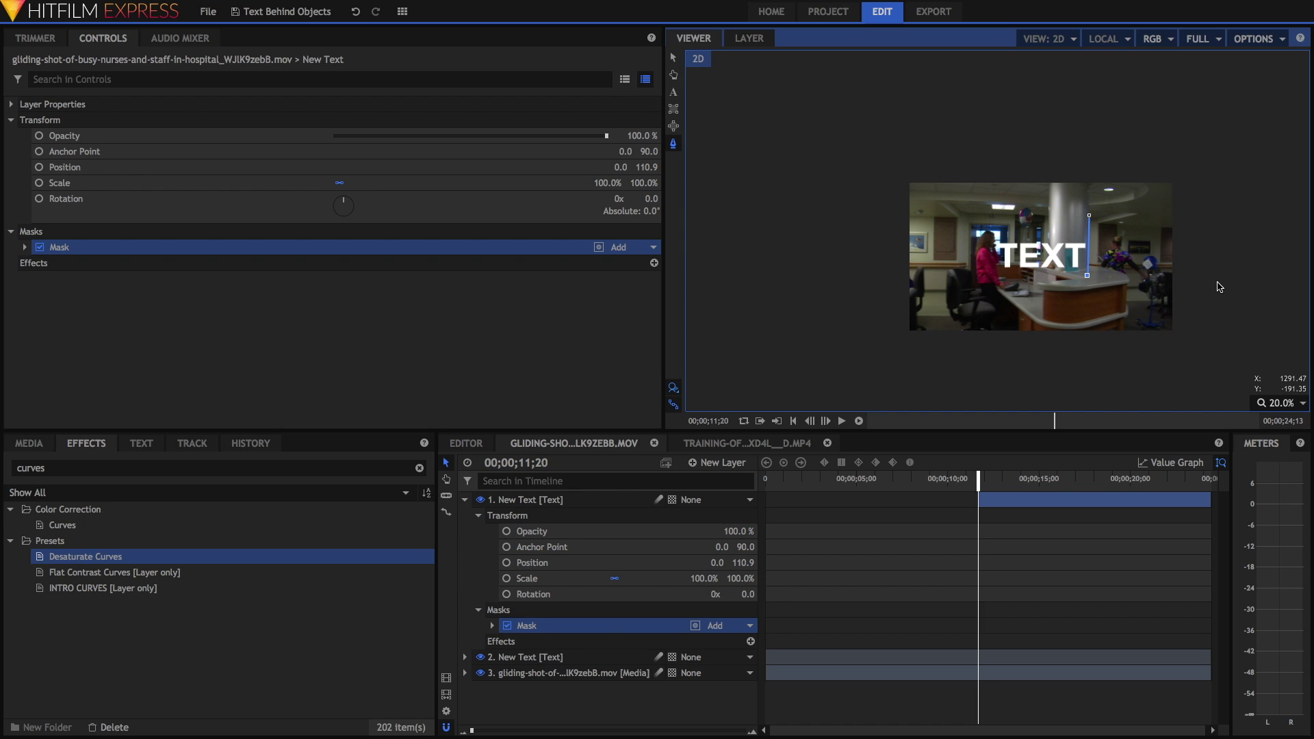
pyautogui.click(1217, 282)
pyautogui.click(1212, 212)
pyautogui.click(1090, 216)
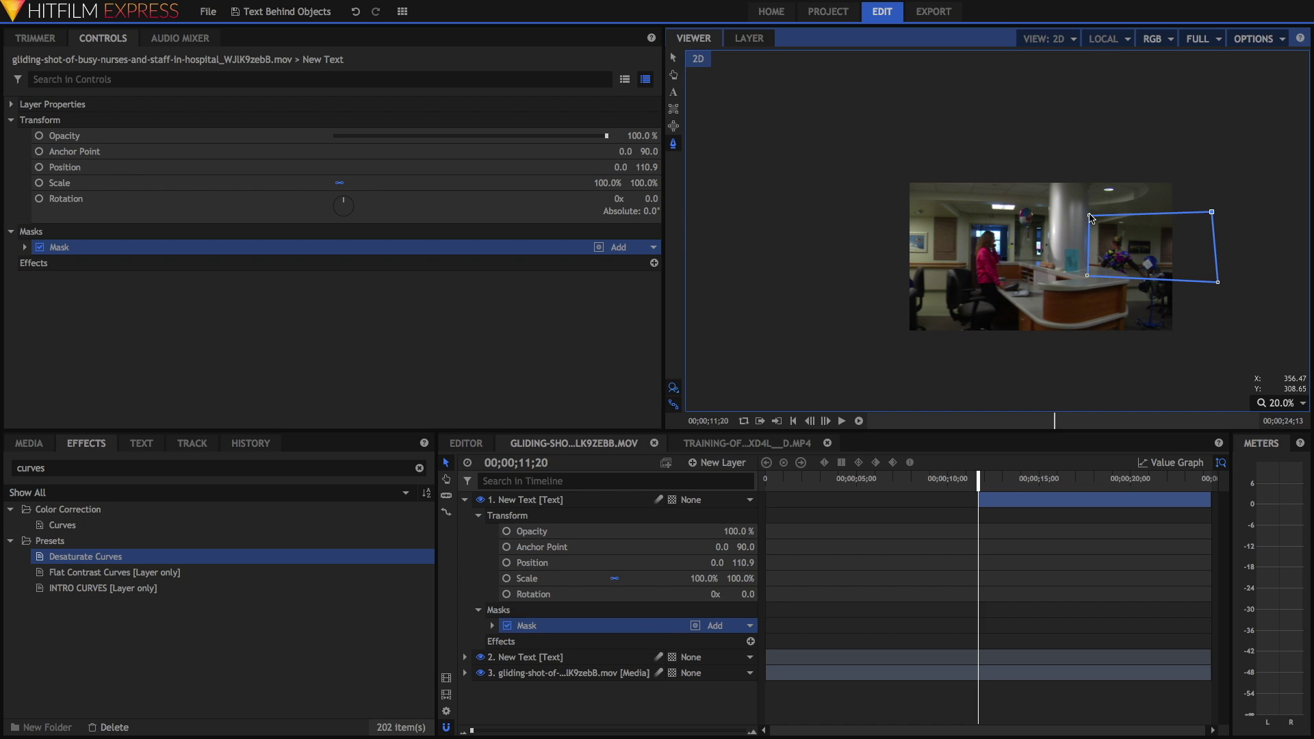
# Set the Viewer zoom back to 47.3%
pyautogui.click(1282, 407)
pyautogui.click(1271, 546)
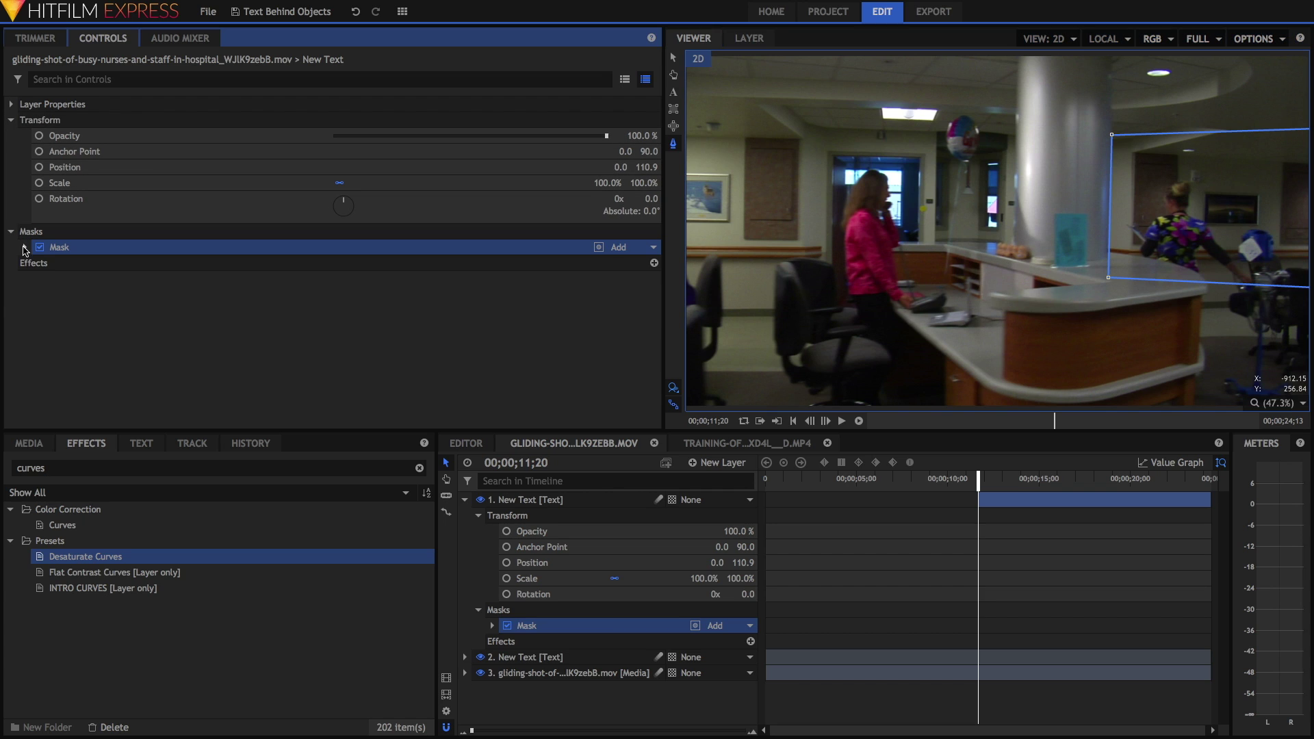
pyautogui.click(24, 248)
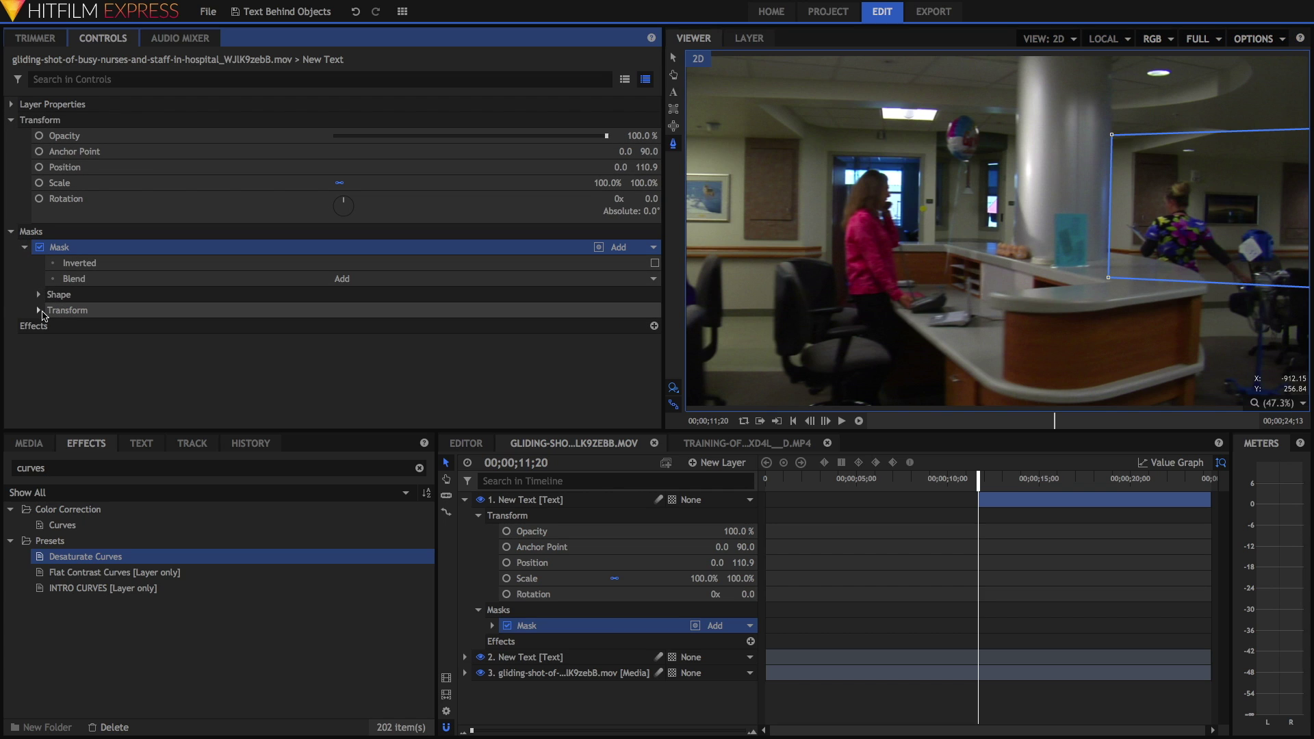
# Keyframe the mask Position, sliding it left frame by frame through 00;00;12;23 to follow the woman
pyautogui.click(39, 310)
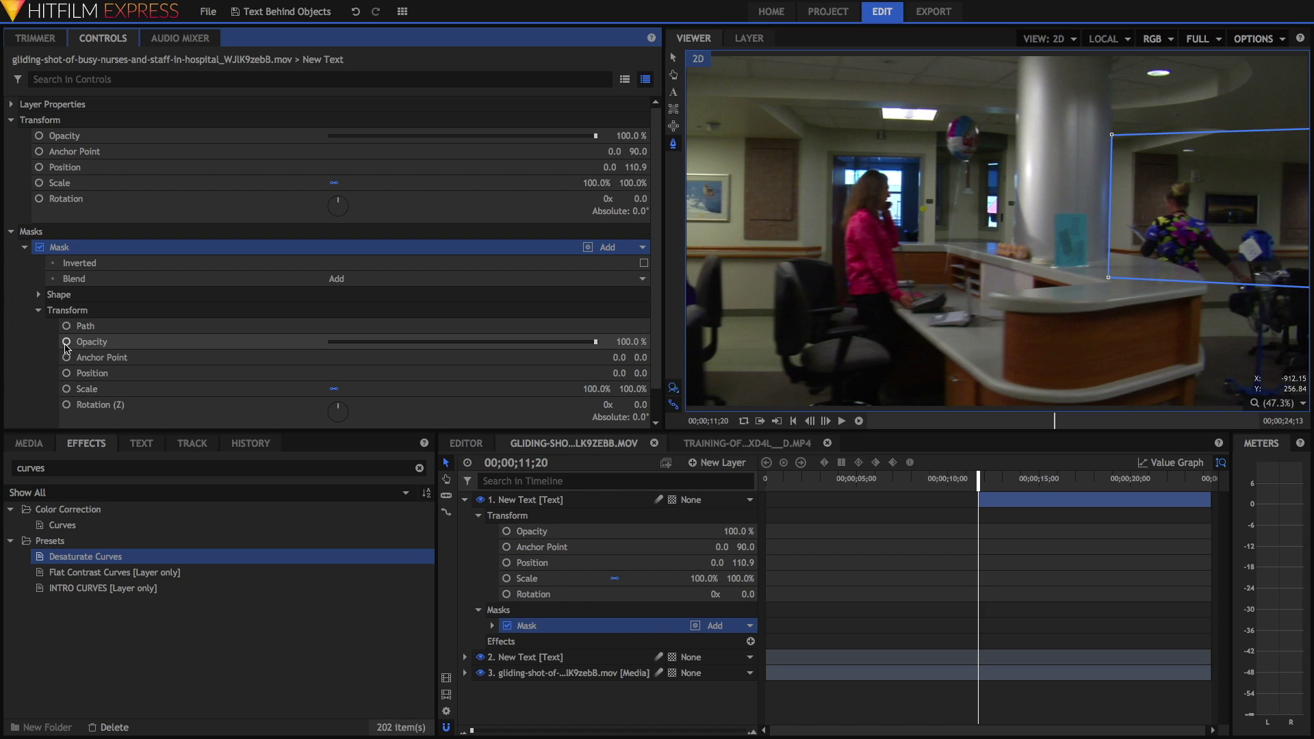
pyautogui.click(68, 373)
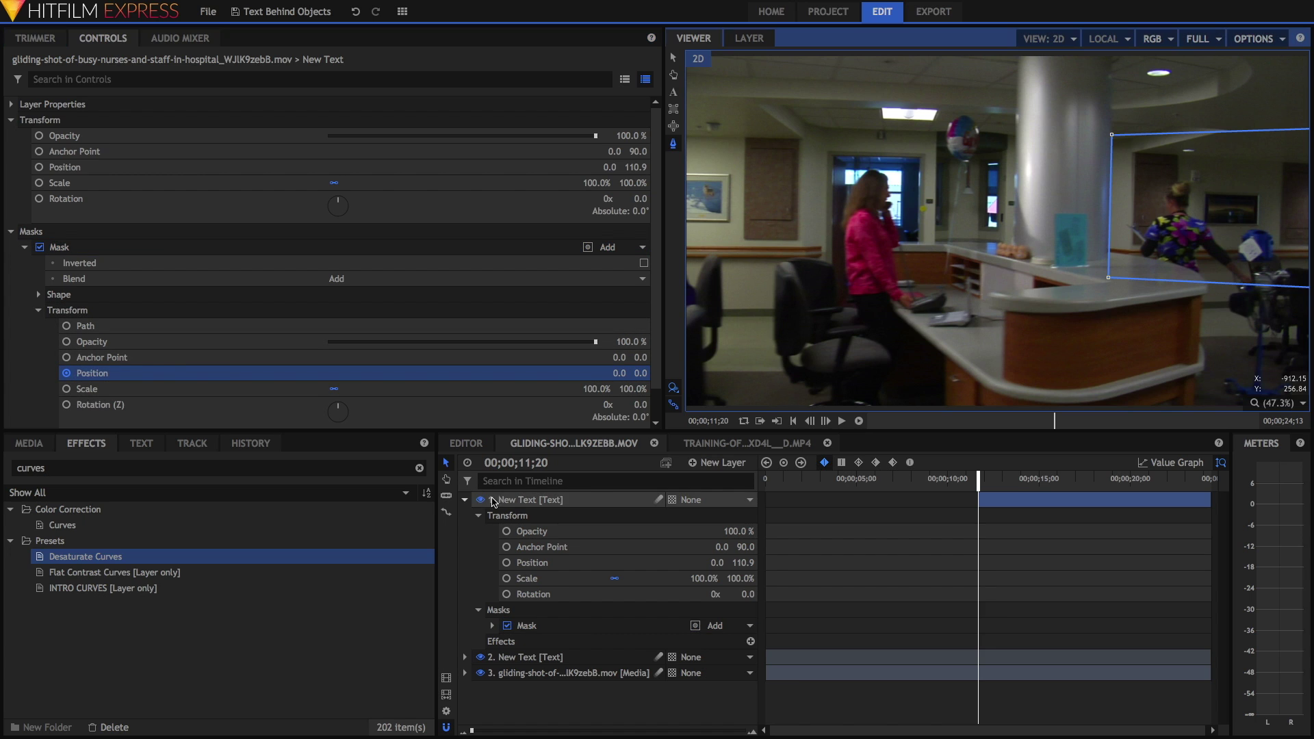
pyautogui.press('Right')
pyautogui.press('Right')
pyautogui.press('Right')
pyautogui.press('Right')
pyautogui.press('Right')
pyautogui.press('Right')
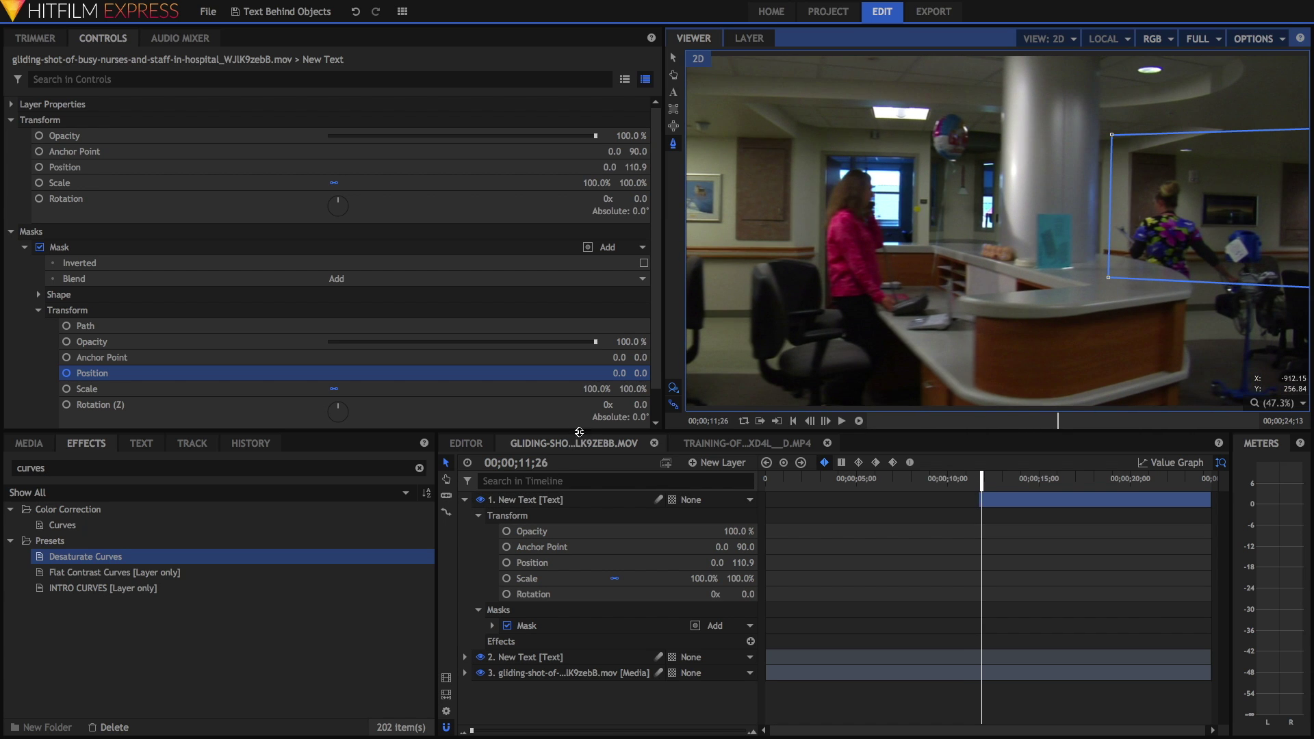
pyautogui.moveTo(619, 373); pyautogui.dragTo(595, 373)
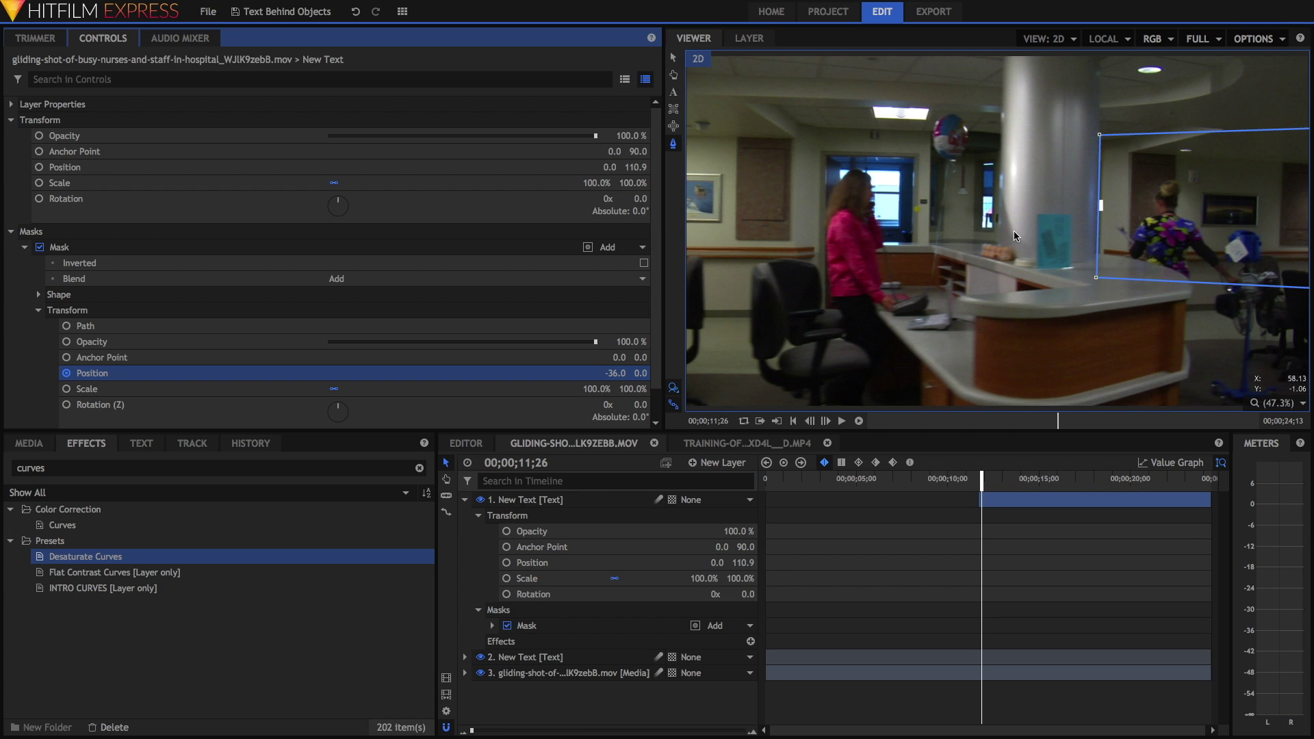
pyautogui.press('Right')
pyautogui.press('Right')
pyautogui.press('Right')
pyautogui.press('Right')
pyautogui.press('Right')
pyautogui.press('Right')
pyautogui.press('Right')
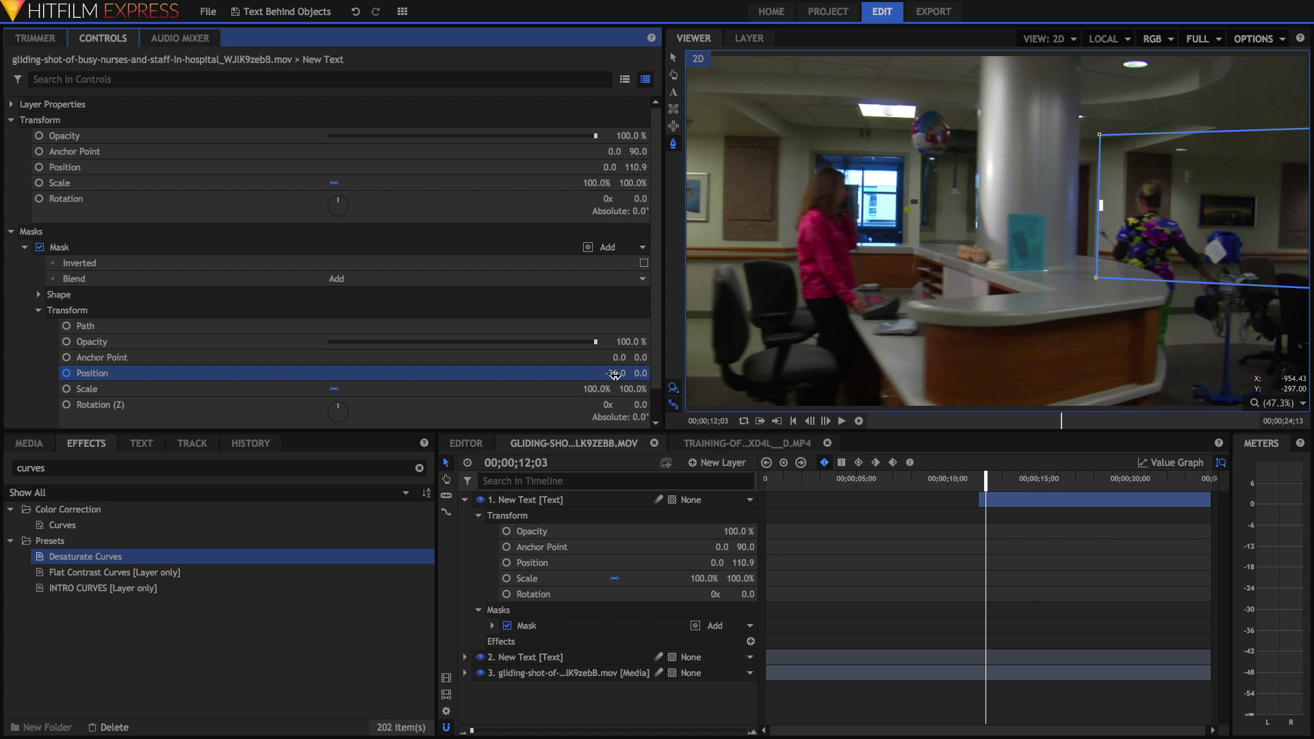
pyautogui.press('Right')
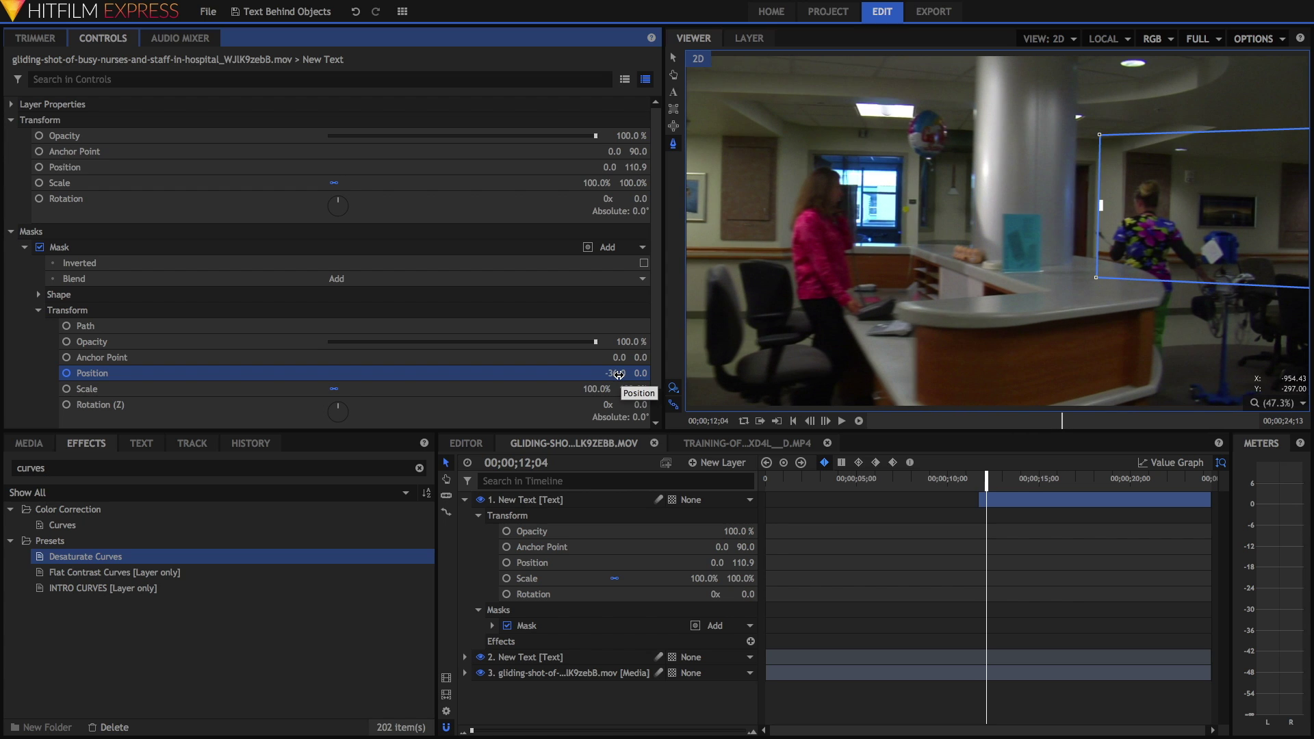
pyautogui.moveTo(618, 375); pyautogui.dragTo(591, 375)
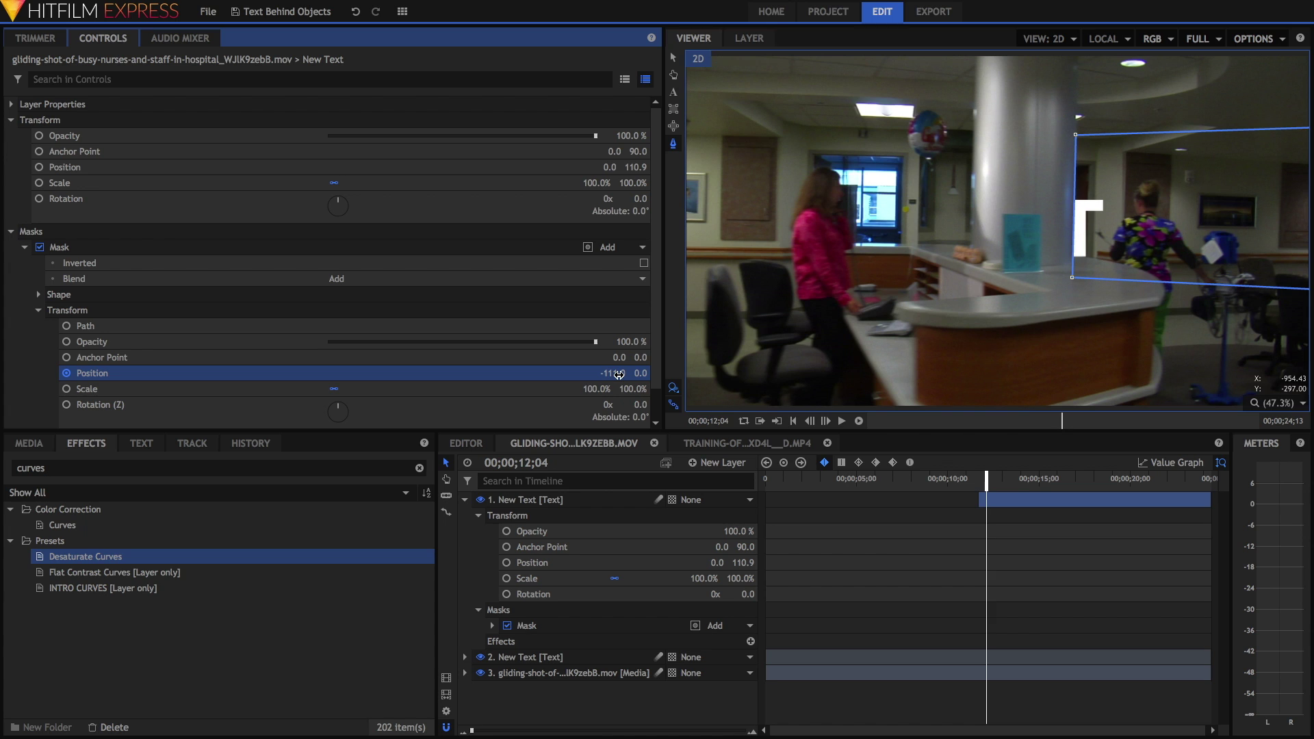
pyautogui.press('Right')
pyautogui.press('Right')
pyautogui.press('Right')
pyautogui.press('Right')
pyautogui.press('Right')
pyautogui.press('Right')
pyautogui.press('Right')
pyautogui.press('Right')
pyautogui.press('Right')
pyautogui.press('Right')
pyautogui.press('Right')
pyautogui.press('Right')
pyautogui.press('Right')
pyautogui.press('Right')
pyautogui.press('Right')
pyautogui.press('Right')
pyautogui.press('Right')
pyautogui.press('Right')
pyautogui.press('Right')
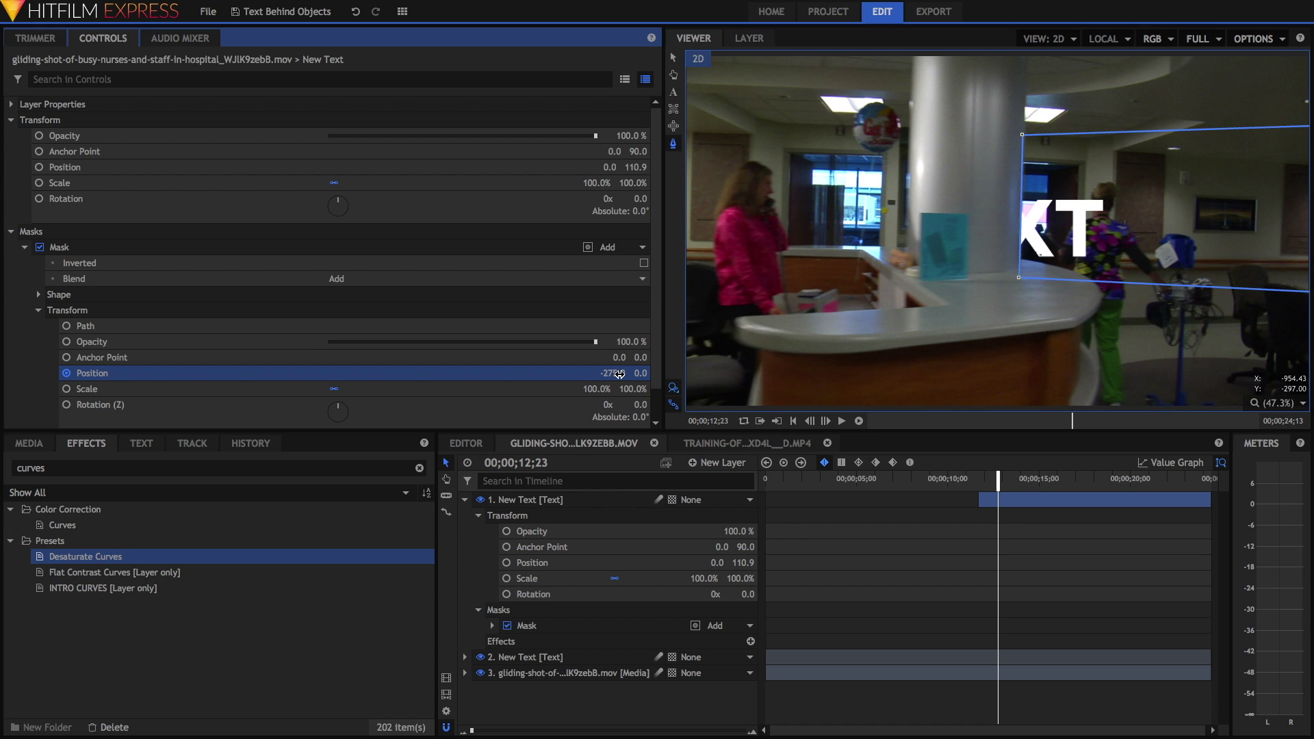
pyautogui.click(983, 479)
# Play back the mask animation and reveal the mask's Position keyframes in the timeline
pyautogui.press('space')
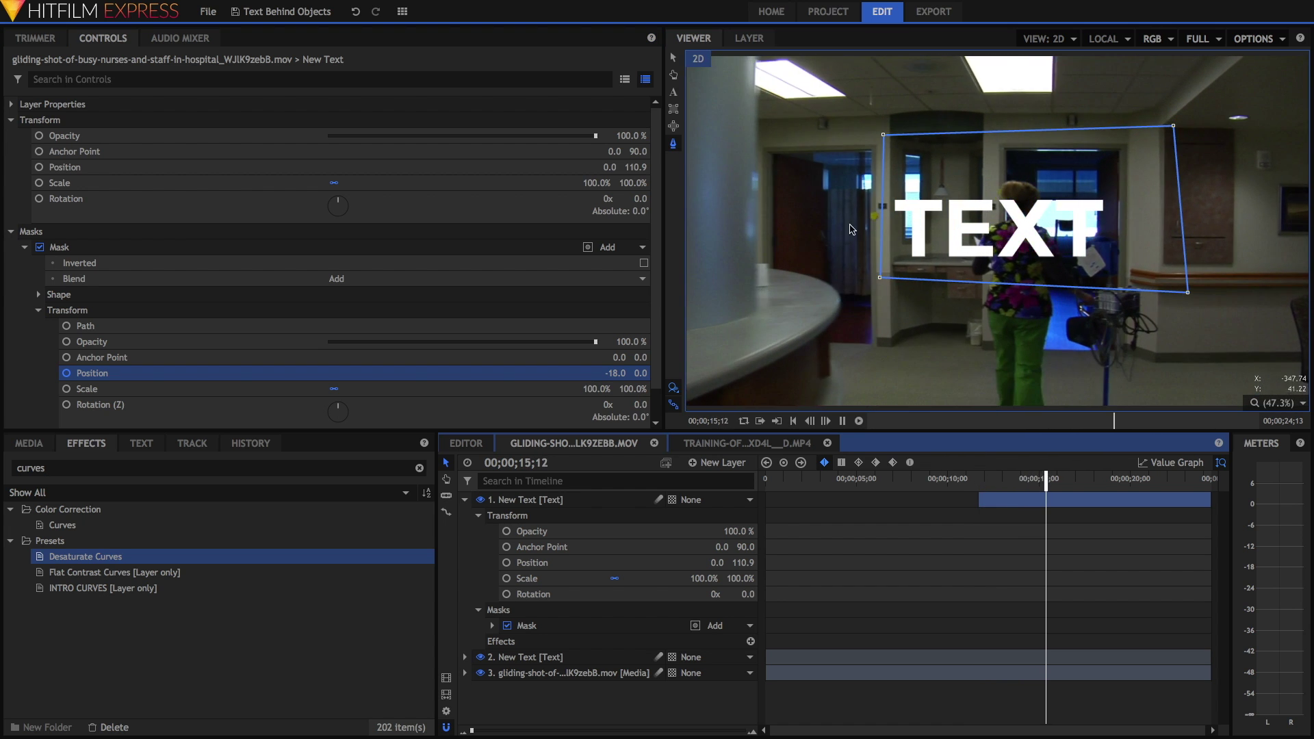
pyautogui.press('space')
pyautogui.click(1024, 478)
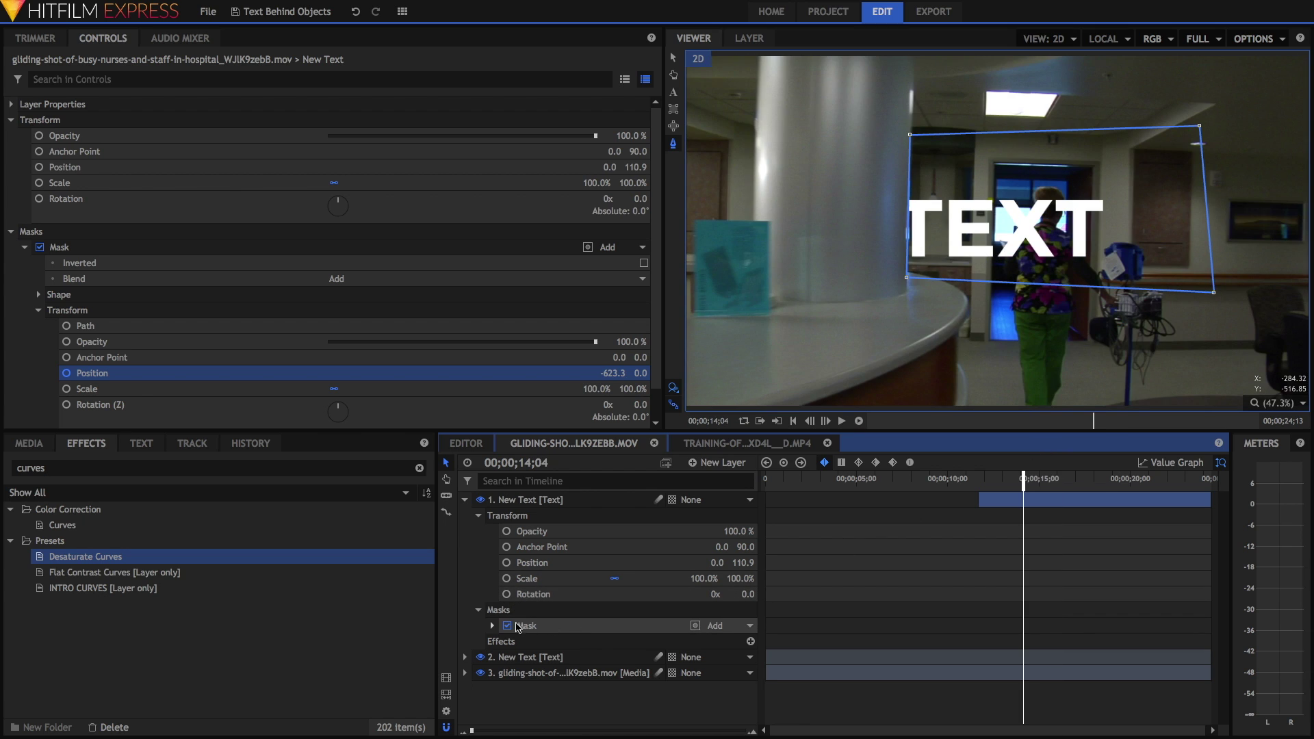
pyautogui.click(492, 625)
pyautogui.click(506, 657)
pyautogui.scroll(-3, 838, 638)
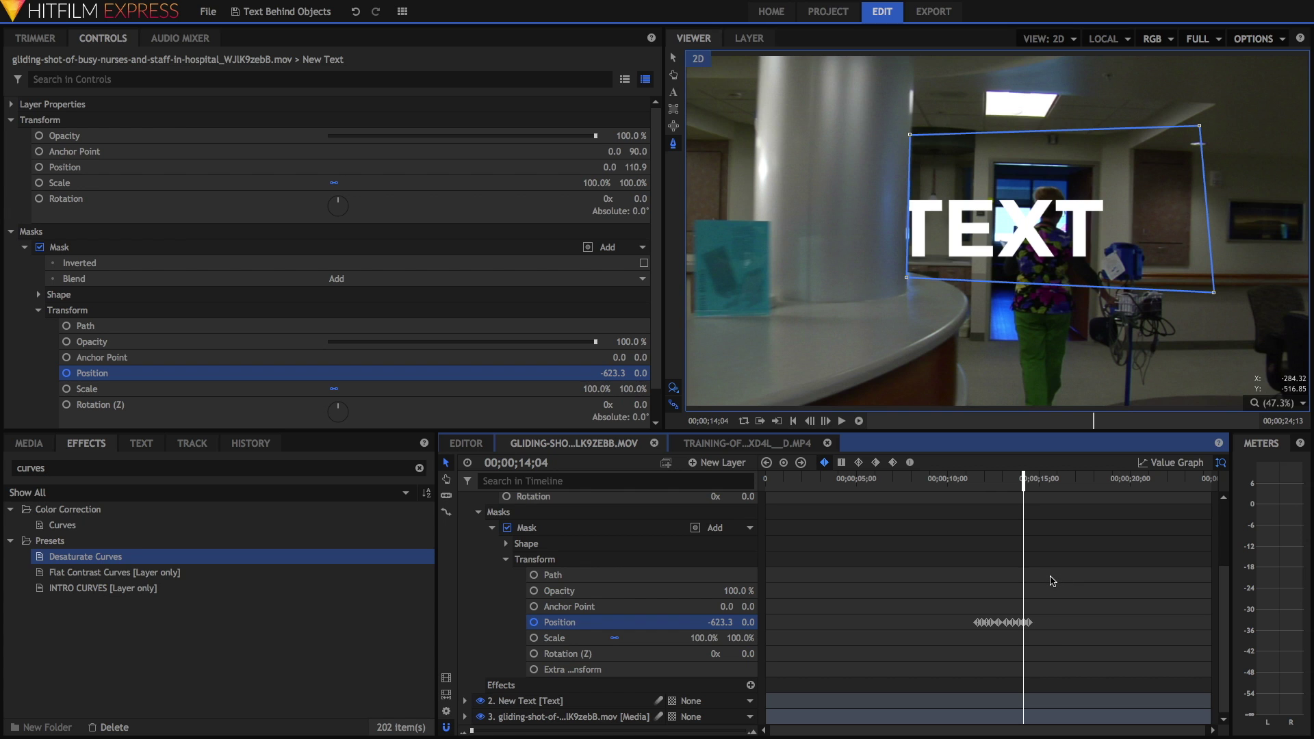
# Step back a few frames and zoom the Viewer to 130% on the mask's left edge
pyautogui.press('Left')
pyautogui.press('Left')
pyautogui.press('Left')
pyautogui.press('Left')
pyautogui.press('Left')
pyautogui.press('Left')
pyautogui.press('Left')
pyautogui.press('Left')
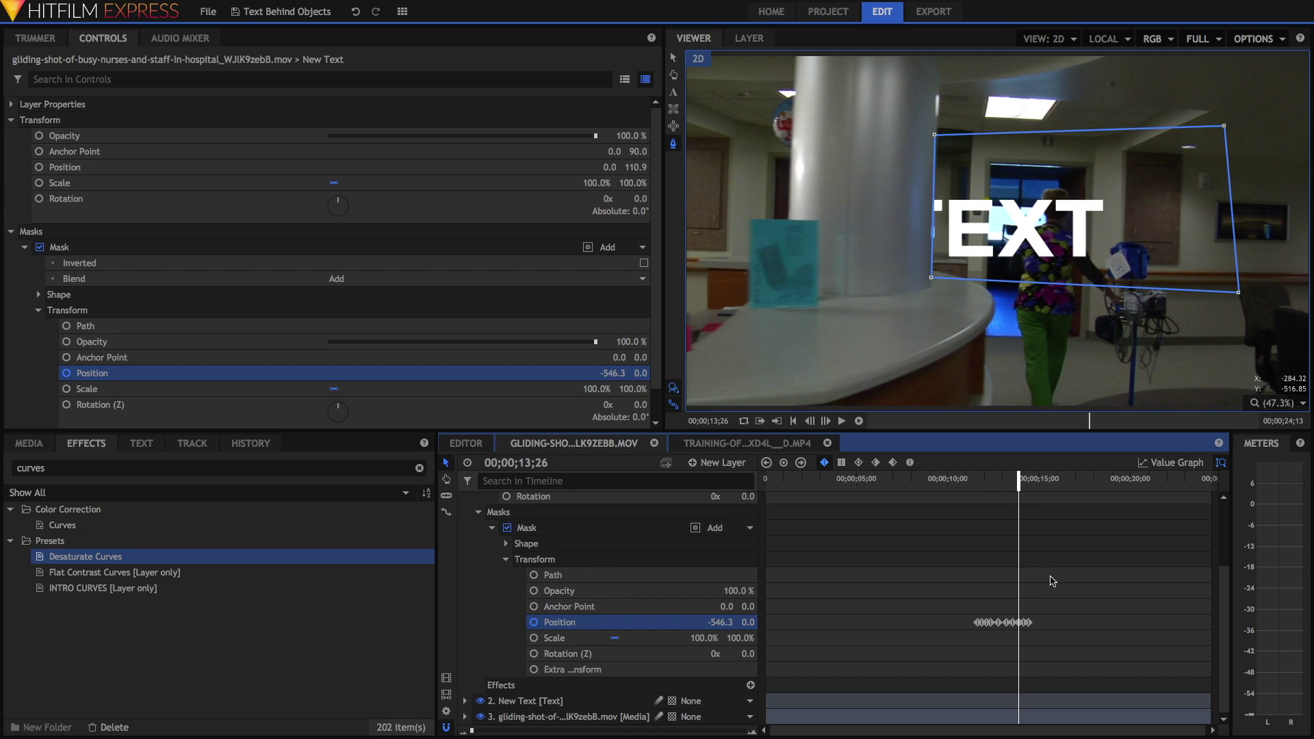
pyautogui.press('Left')
pyautogui.press('Left')
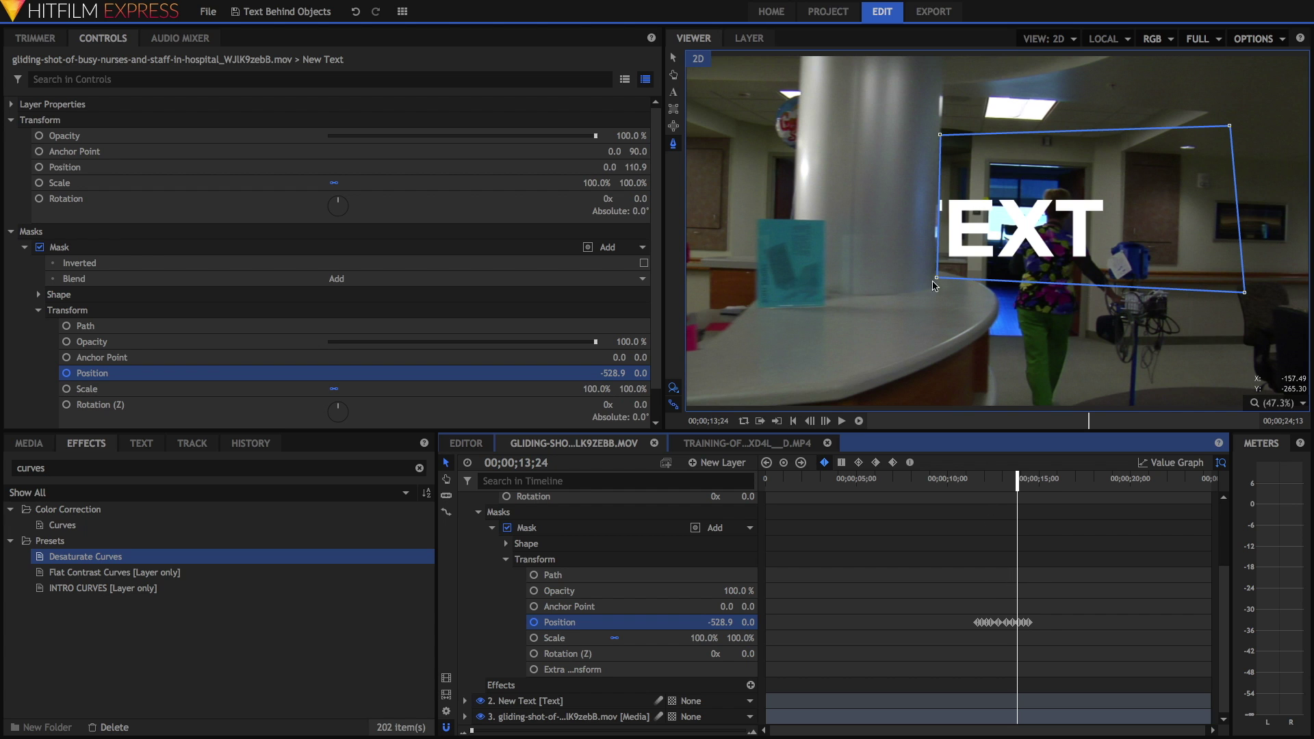
pyautogui.press('=')
pyautogui.press('=')
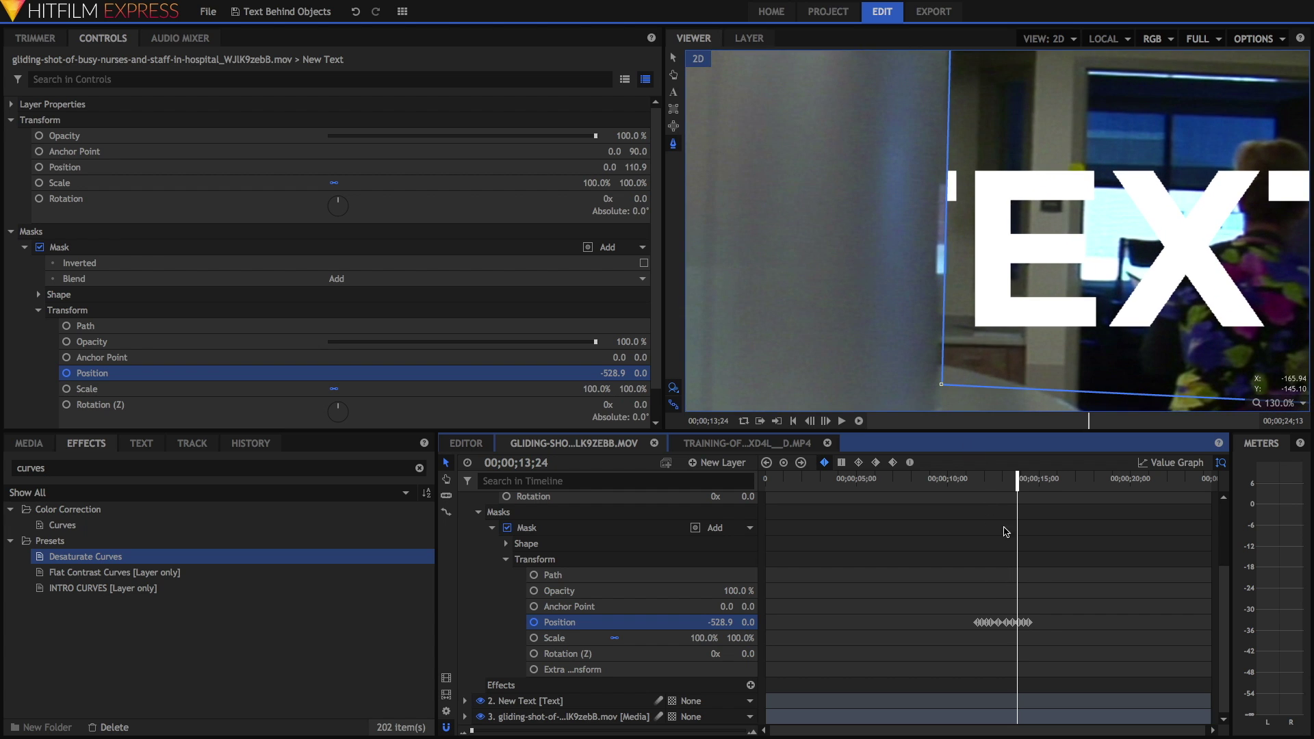
pyautogui.click(998, 479)
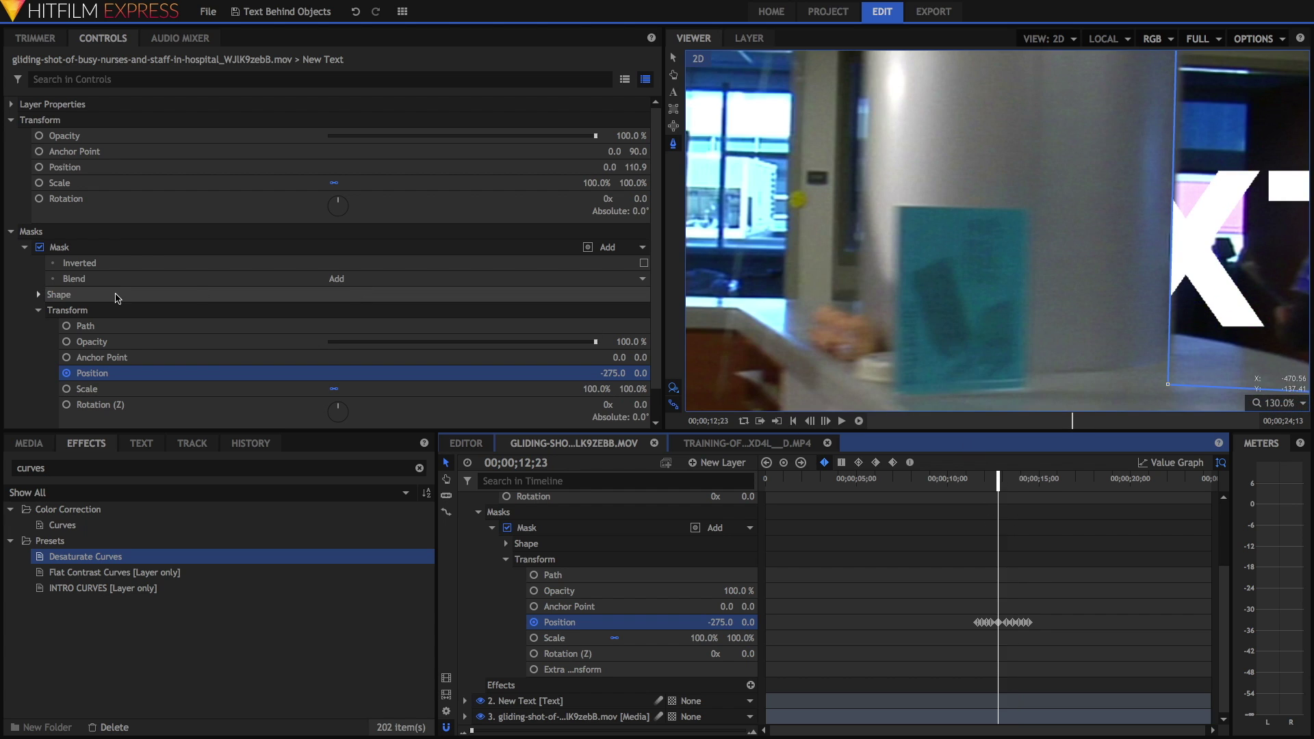
# Feather the mask edge inward with 10.0 px strength and play back the result
pyautogui.click(673, 57)
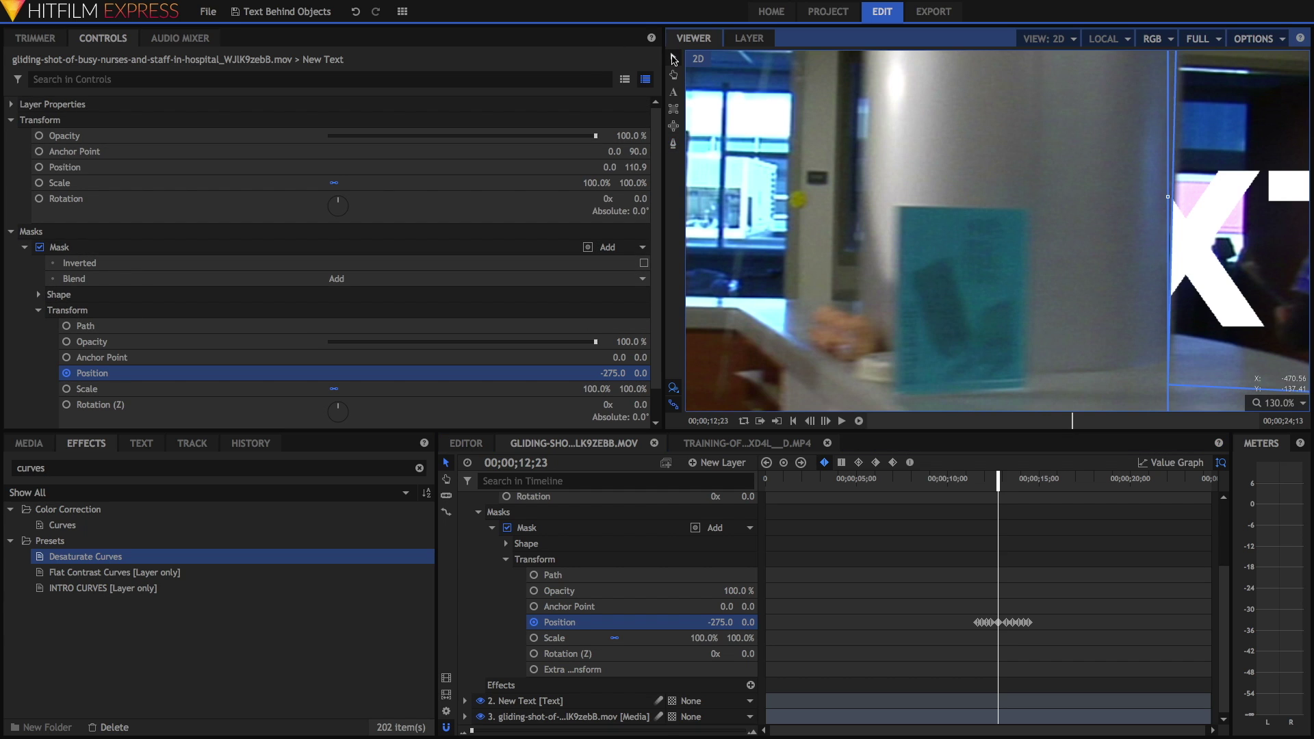
pyautogui.scroll(3, 466, 500)
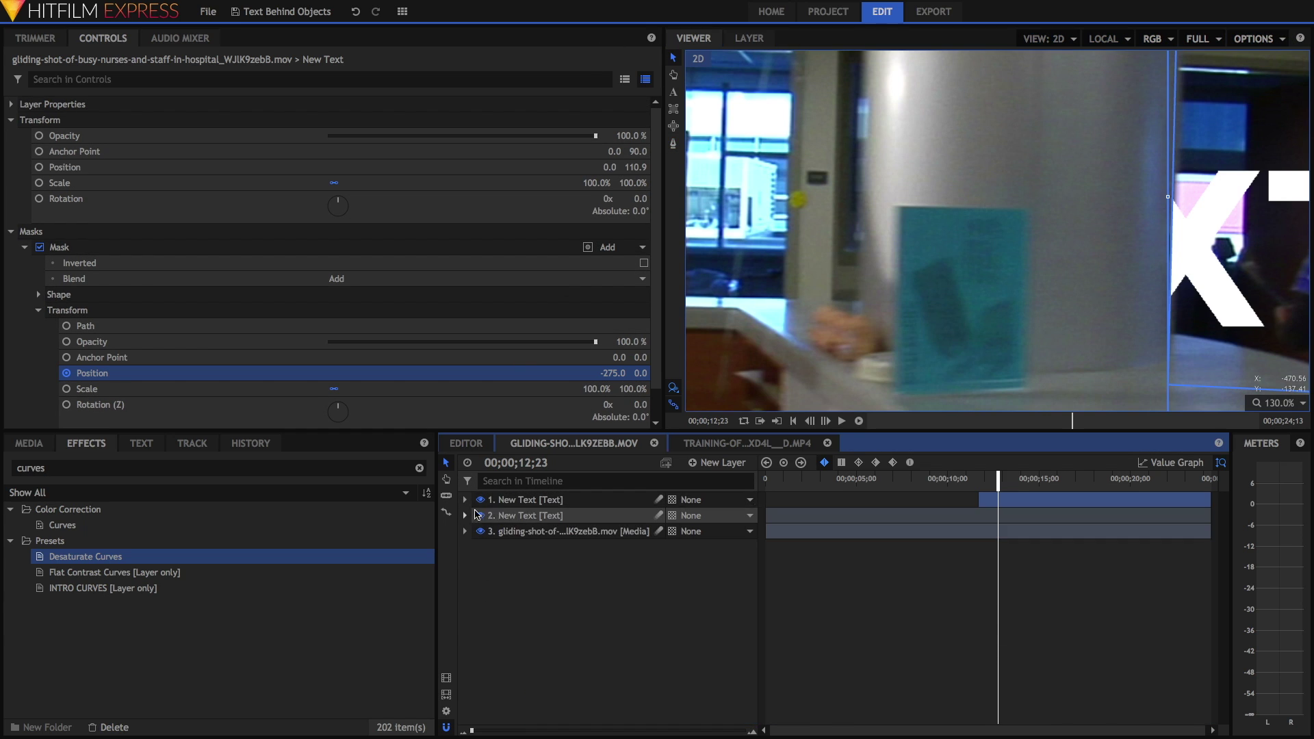
pyautogui.click(546, 633)
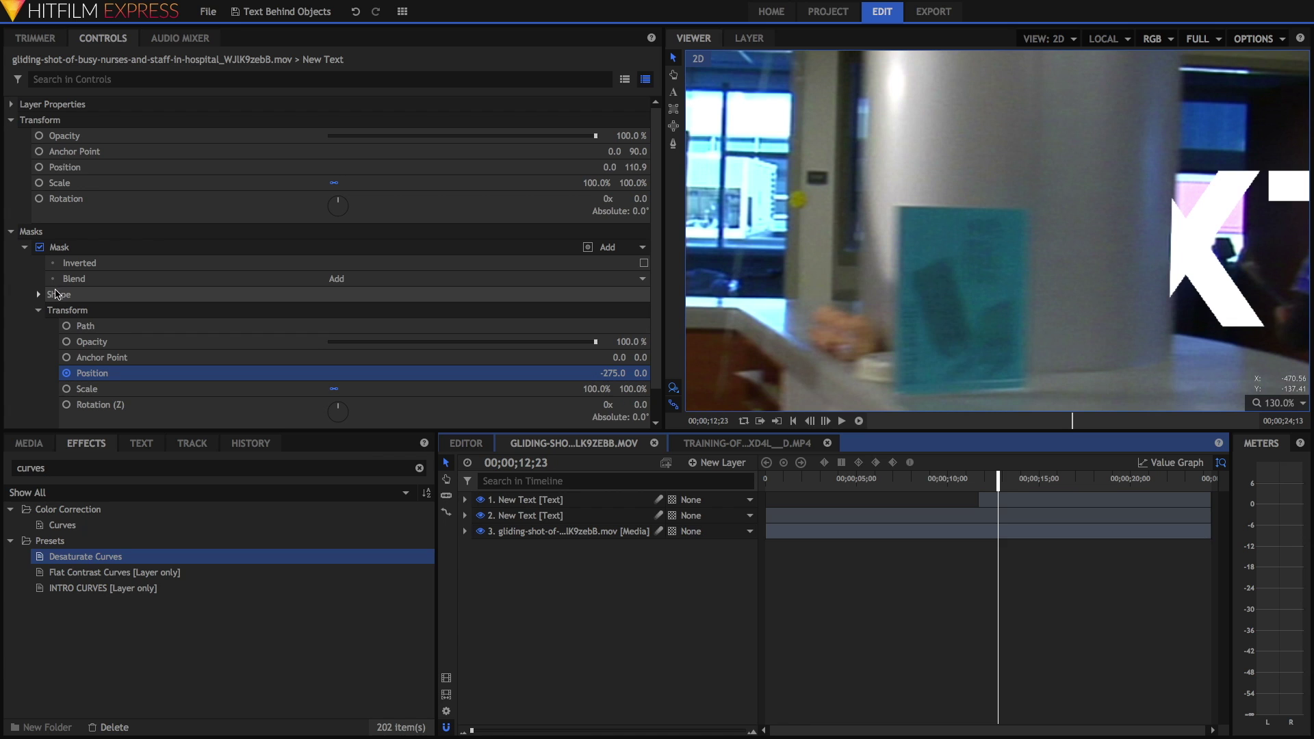
pyautogui.click(43, 294)
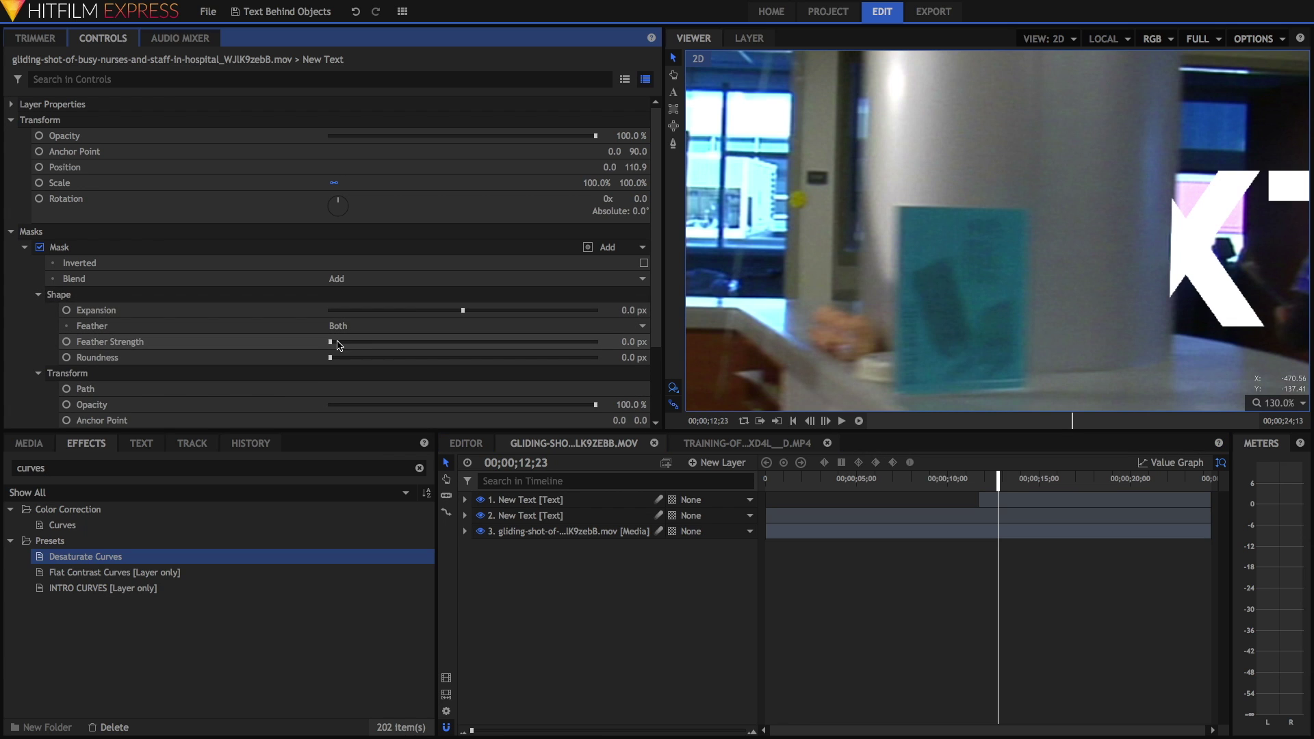
pyautogui.moveTo(332, 345); pyautogui.dragTo(334, 344)
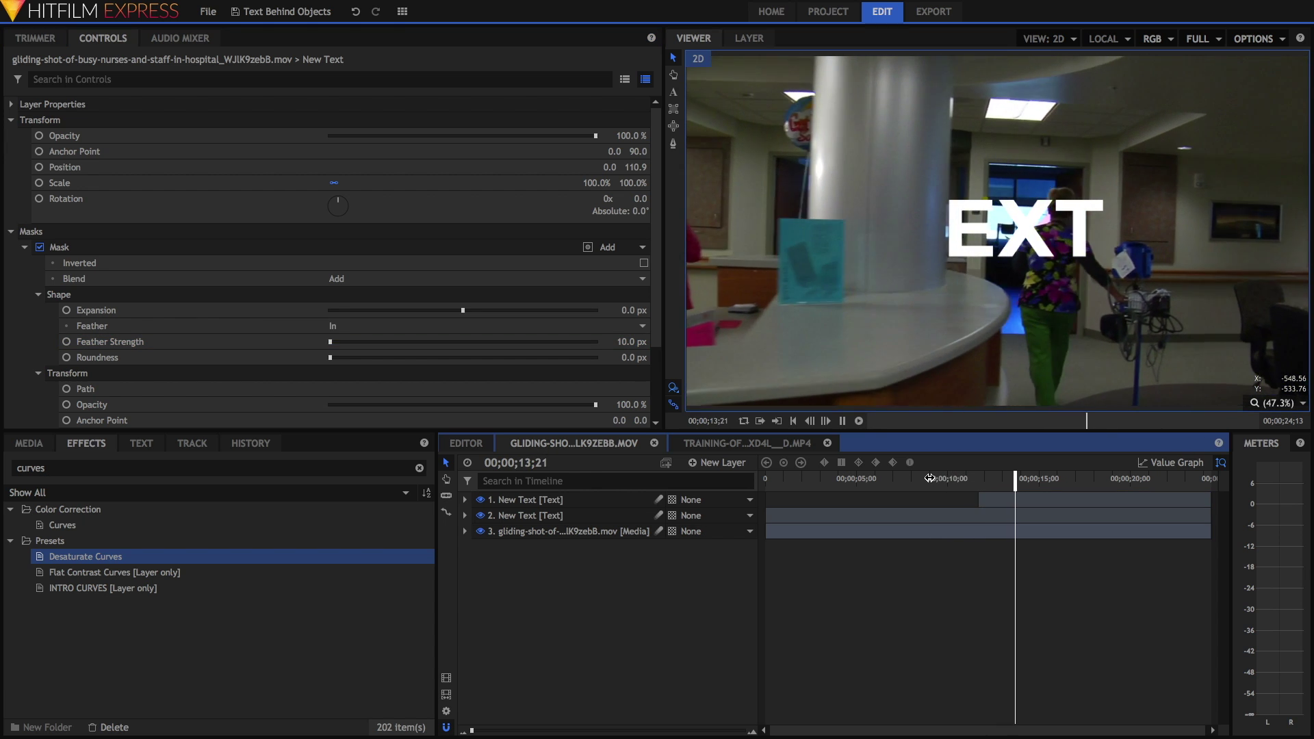
pyautogui.press('space')
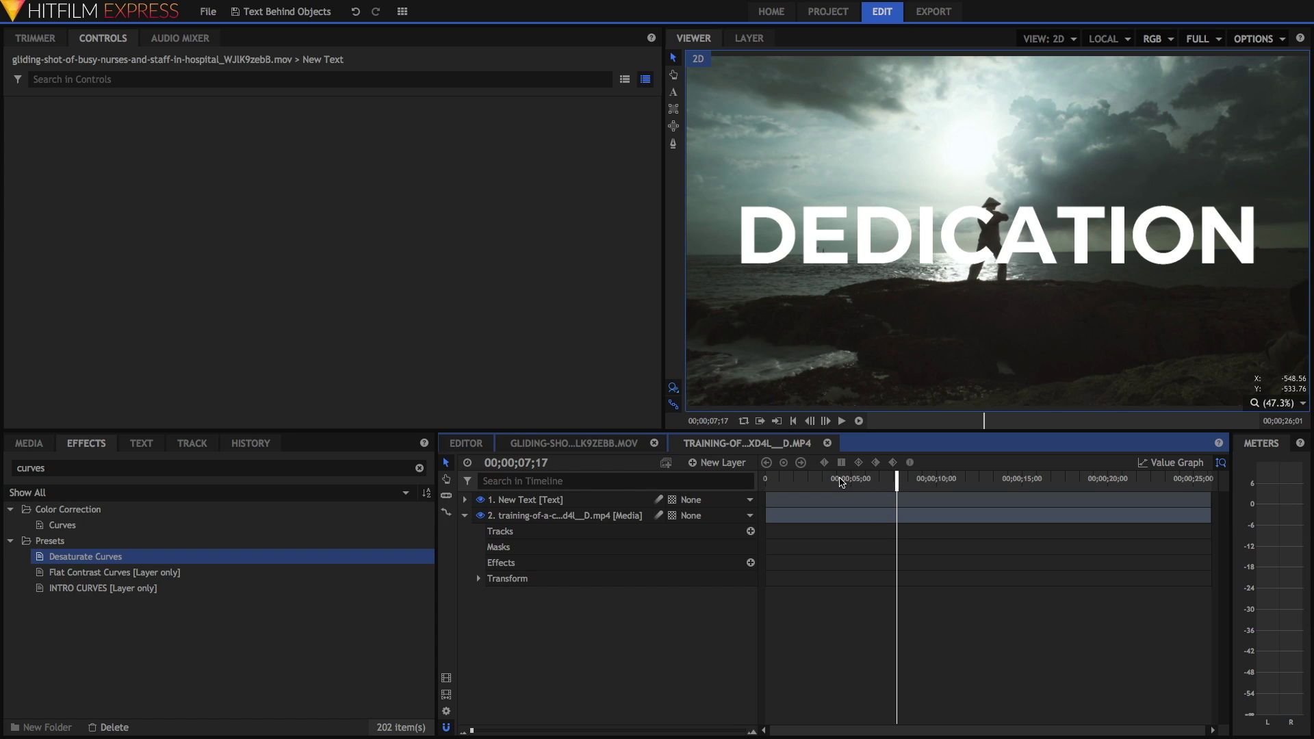
# Scrub through the DEDICATION shot, then hide the New Text layer
pyautogui.moveTo(841, 482); pyautogui.dragTo(777, 494)
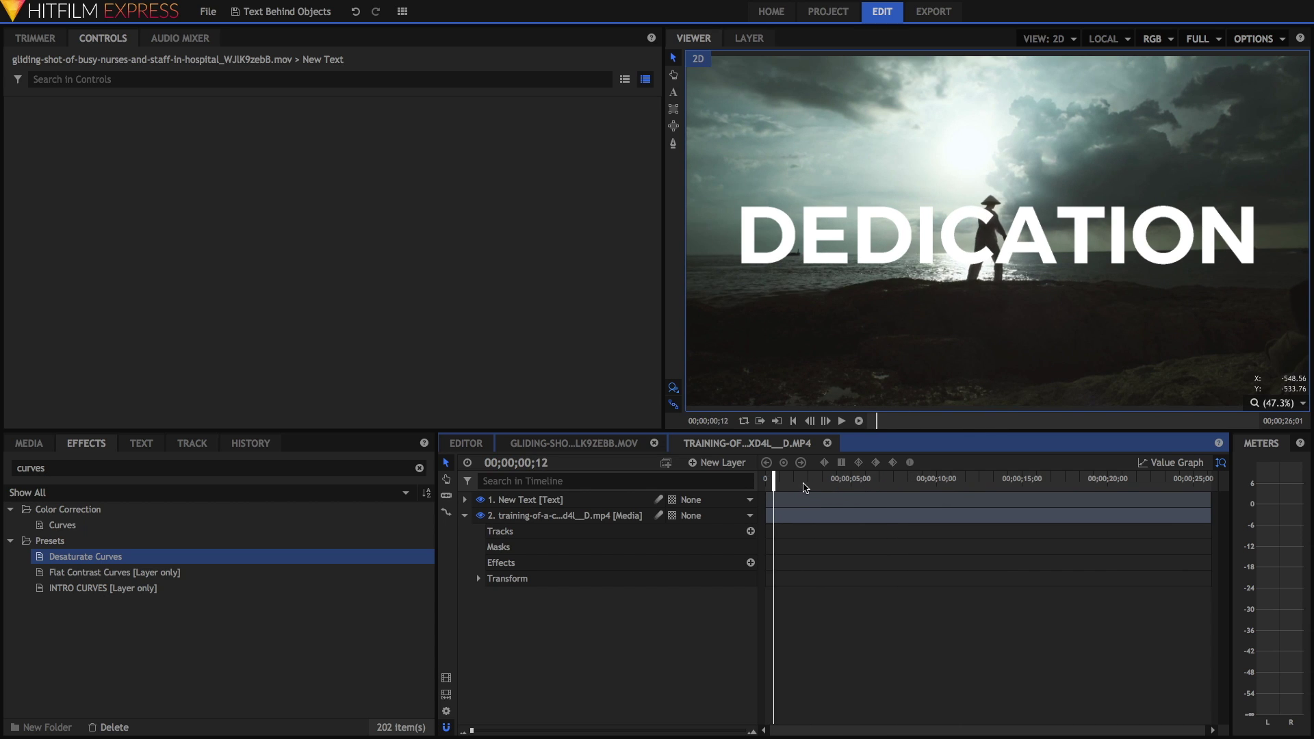
pyautogui.moveTo(774, 490); pyautogui.dragTo(948, 477)
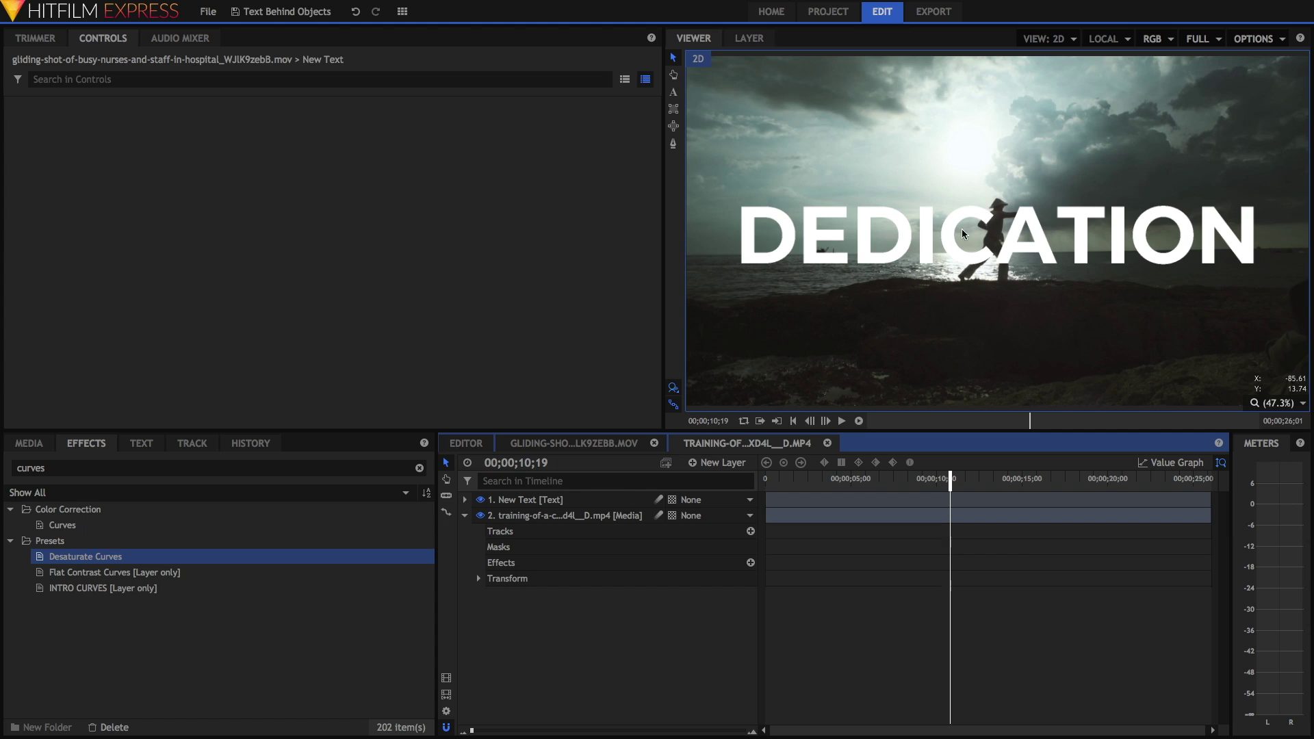
pyautogui.click(480, 500)
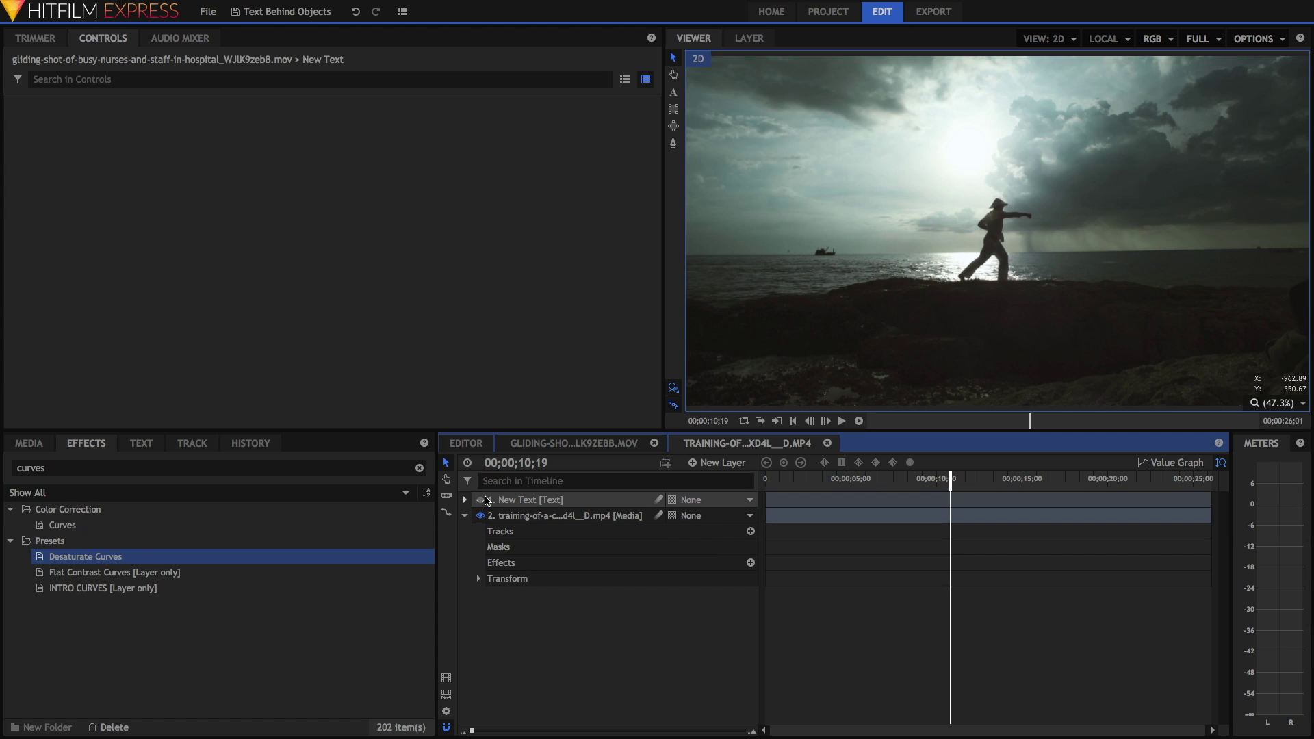
pyautogui.click(304, 468)
pyautogui.write('thres')
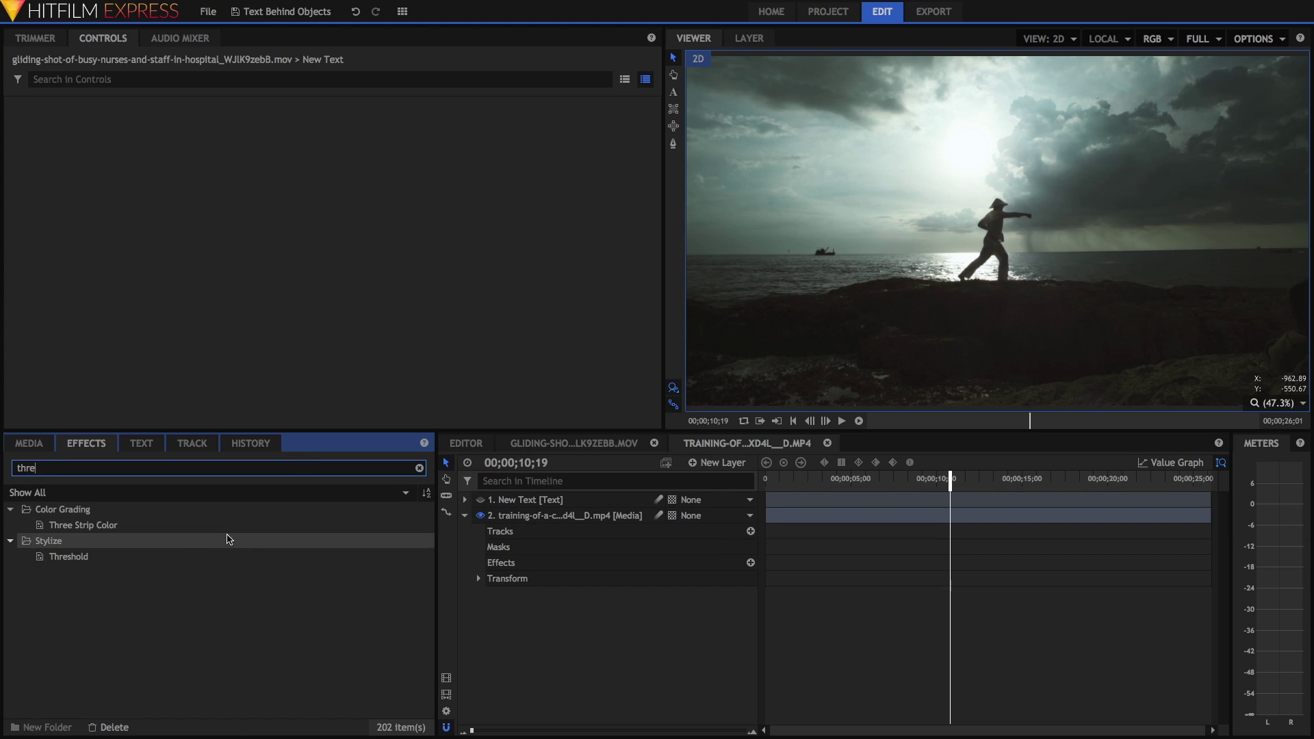
pyautogui.click(187, 525)
pyautogui.moveTo(187, 527); pyautogui.dragTo(622, 522)
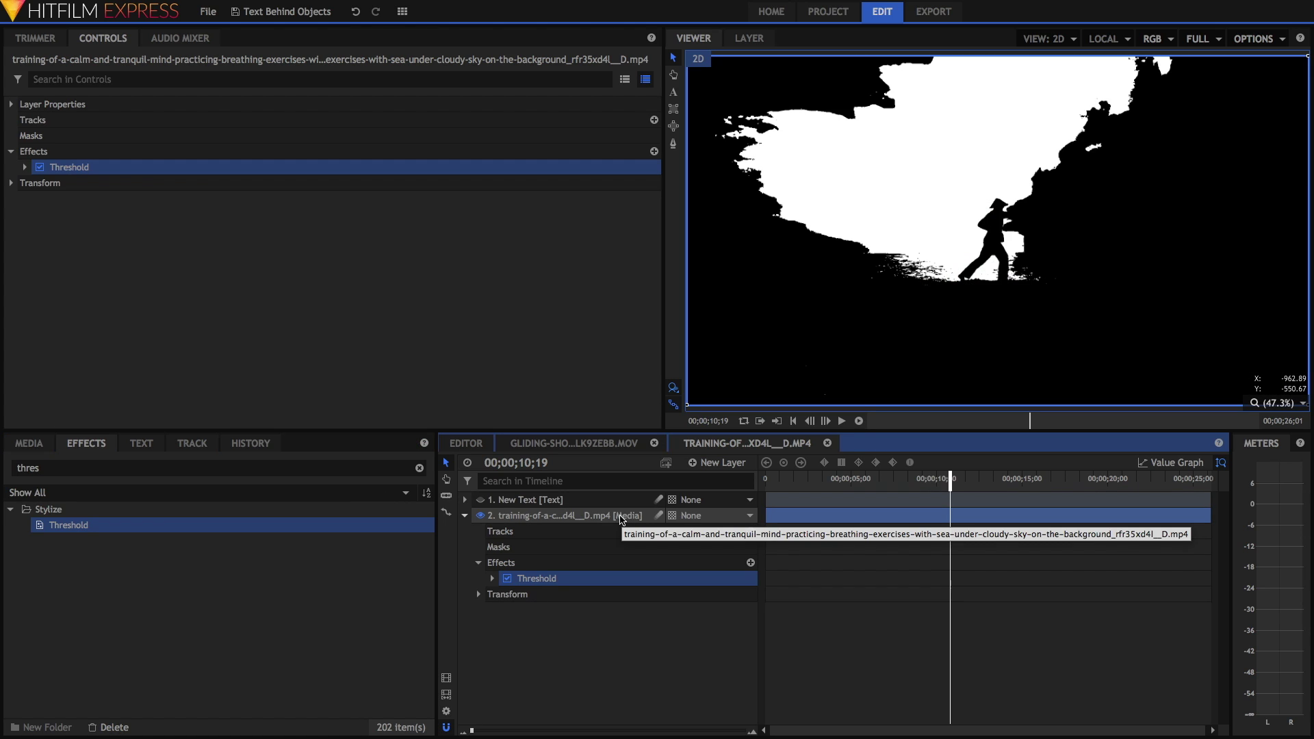
pyautogui.click(25, 167)
pyautogui.moveTo(468, 199); pyautogui.dragTo(434, 258)
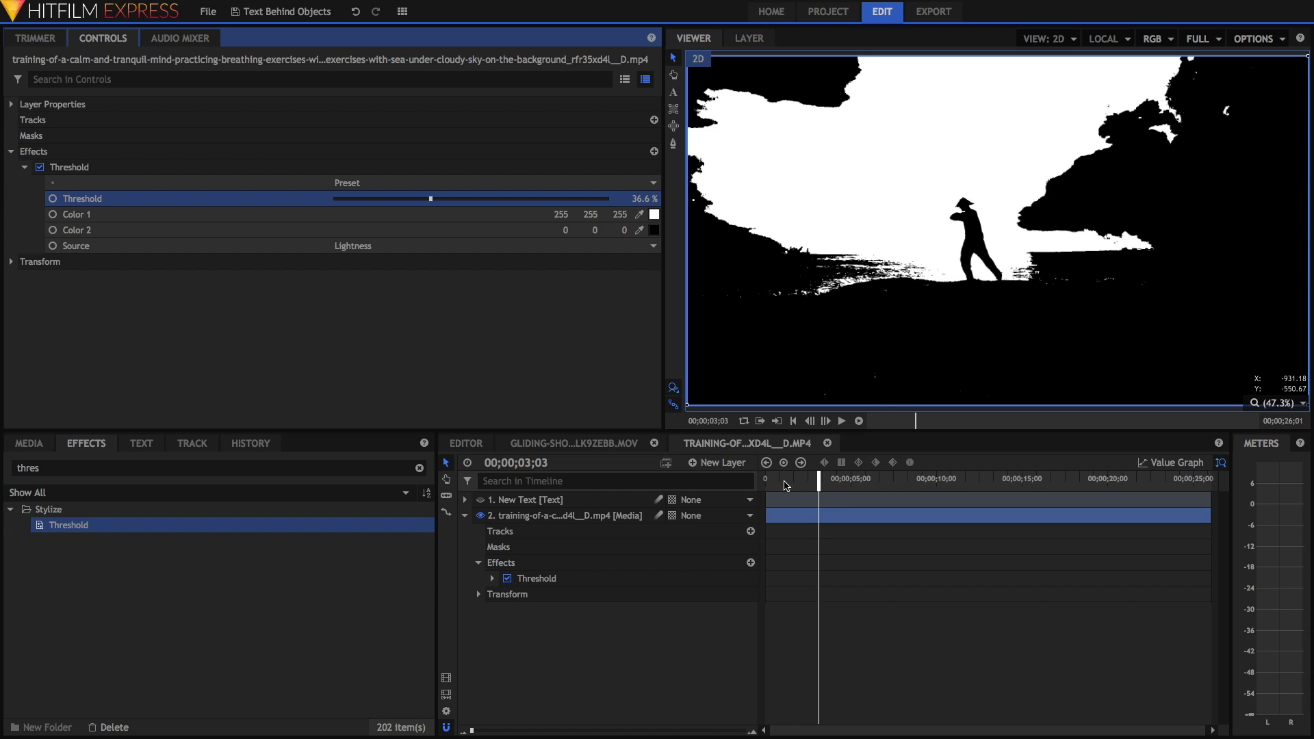
pyautogui.click(786, 486)
pyautogui.press('space')
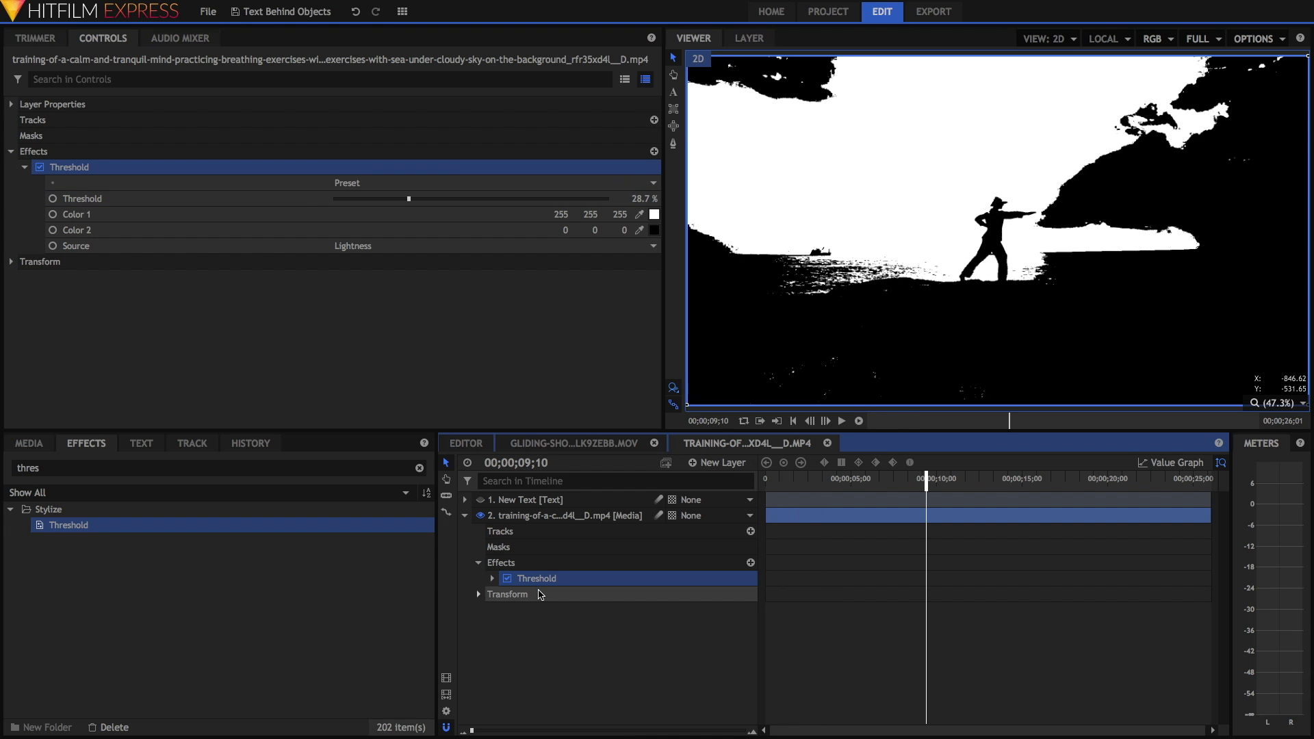
pyautogui.press('Delete')
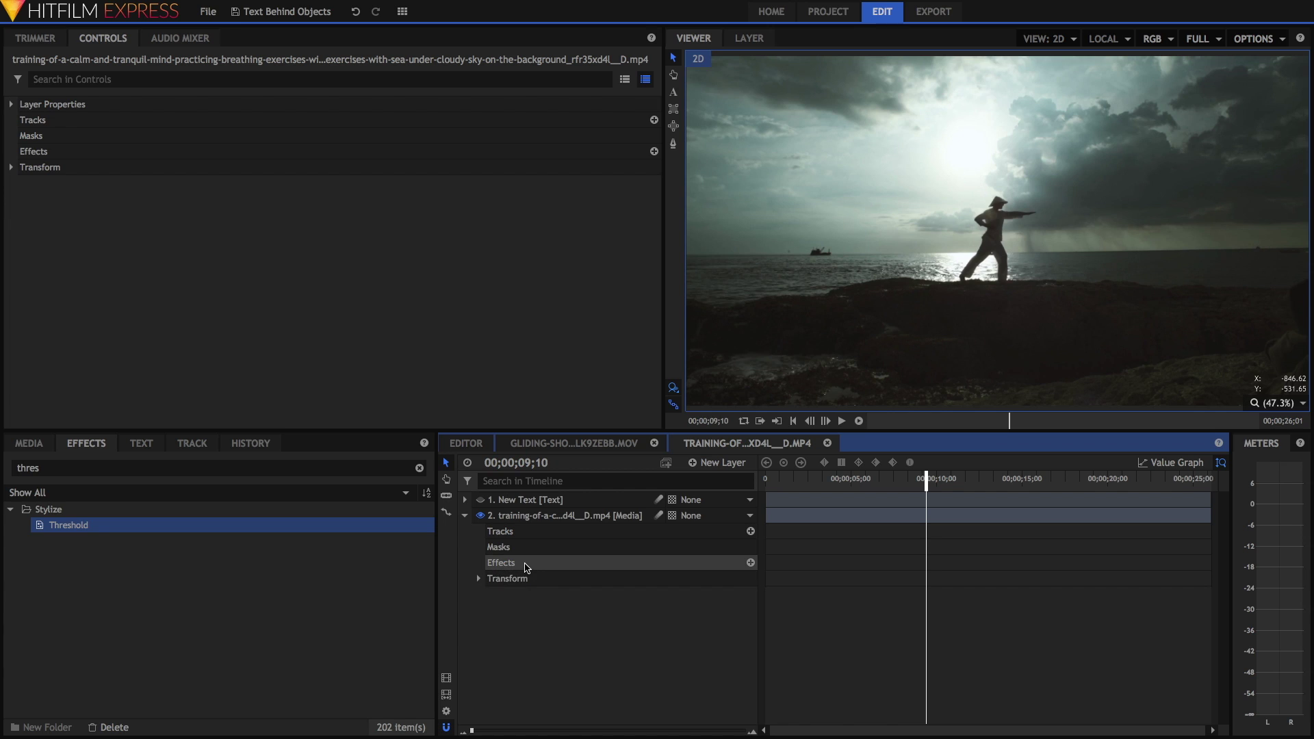
# Duplicate the video layer with Ctrl+D and apply Luminance Key to the upper copy
pyautogui.click(505, 520)
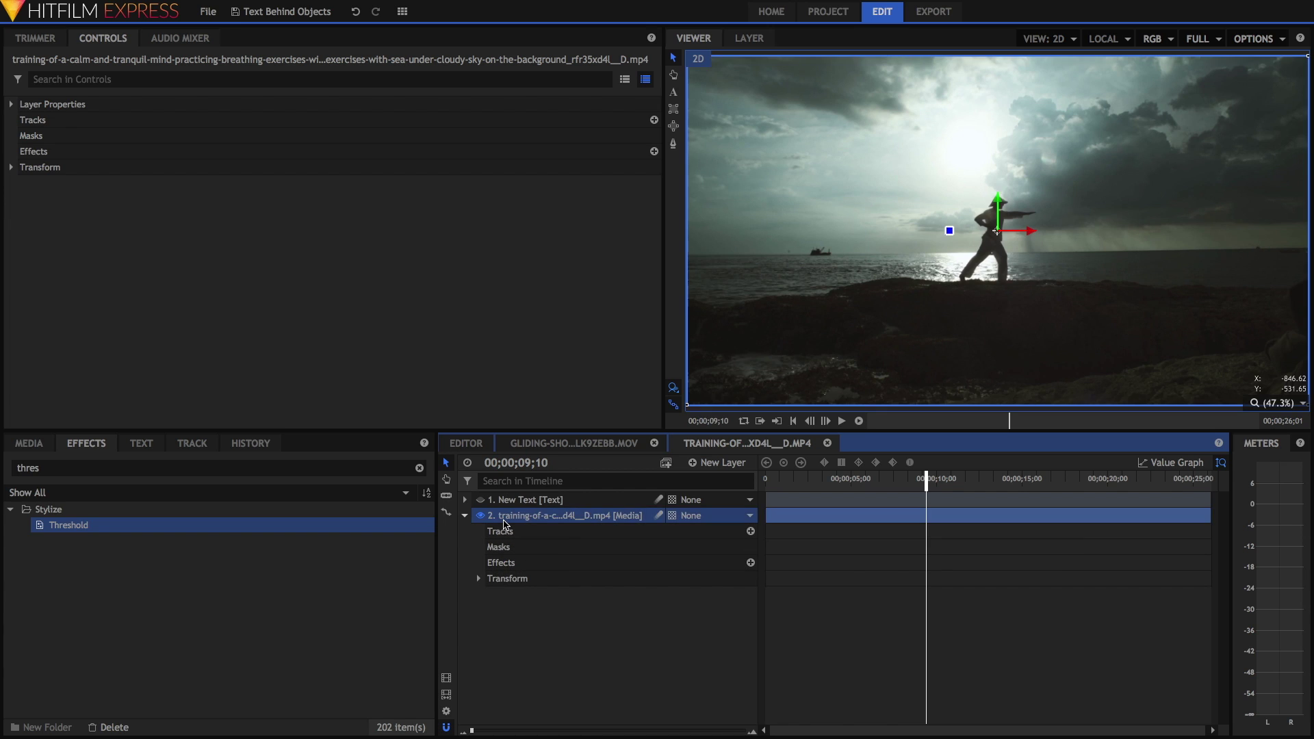
pyautogui.hotkey('ctrl', 'd')
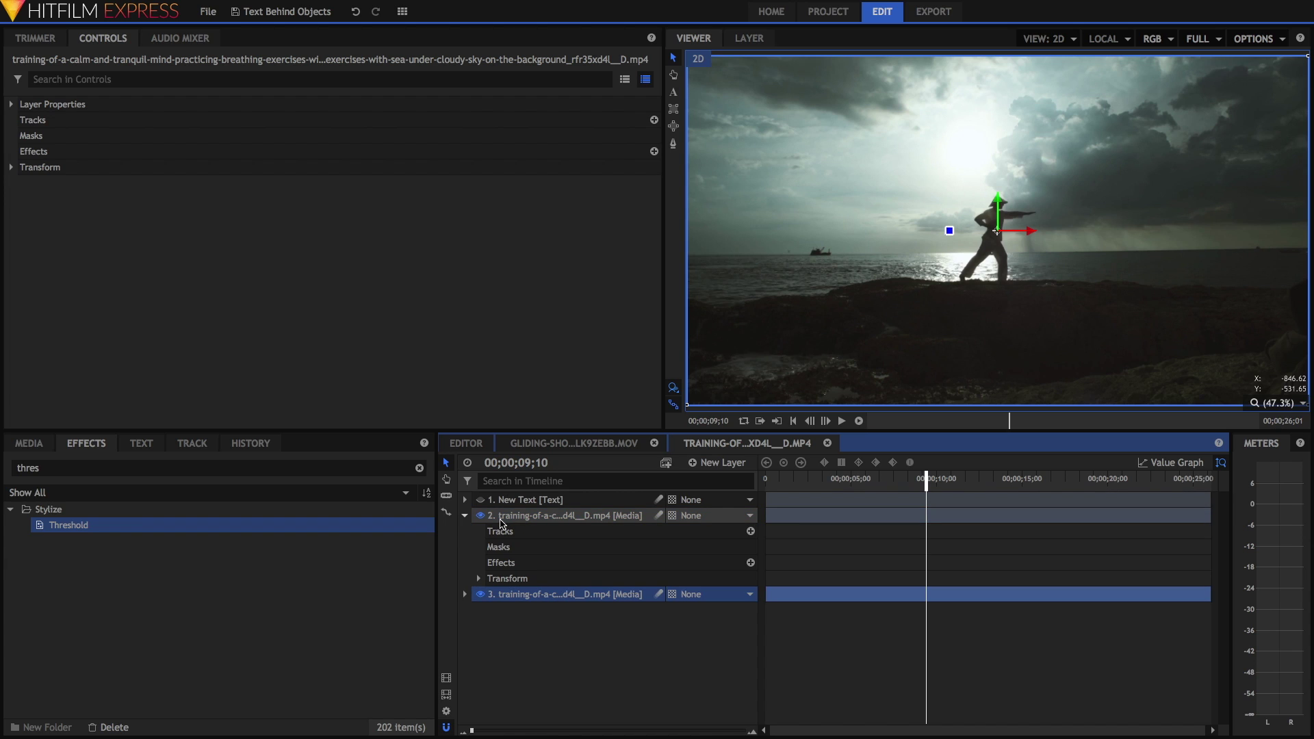
pyautogui.click(386, 470)
pyautogui.write('lumi')
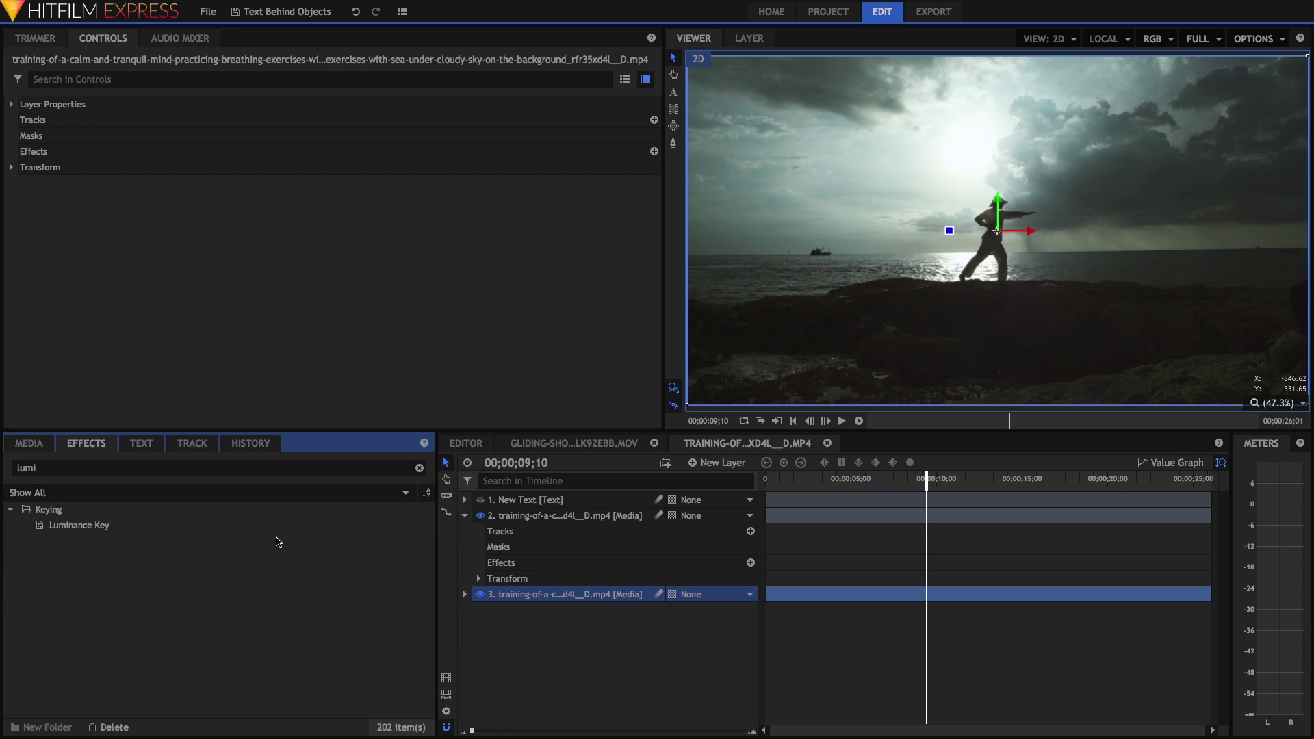
pyautogui.moveTo(261, 524); pyautogui.dragTo(525, 522)
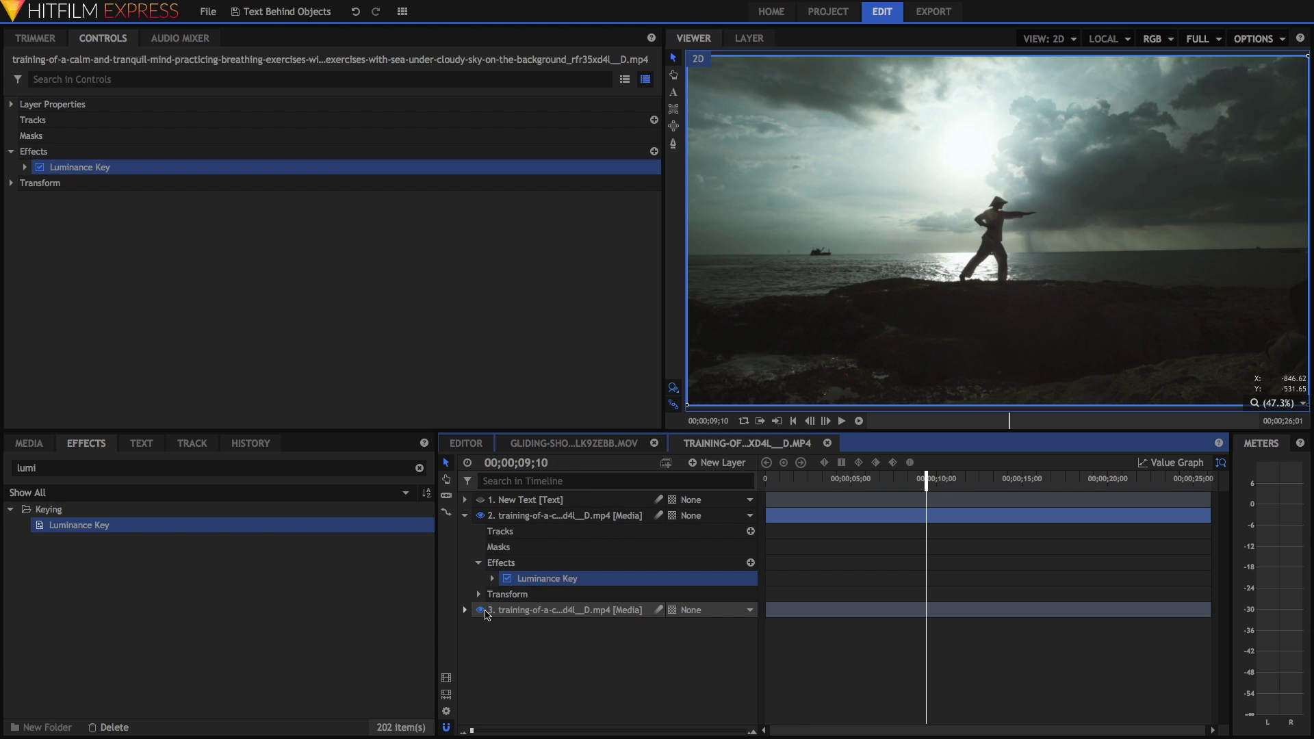
# Hide layer 3 and set Luminance Key to Key Out Brighter, Threshold 0.3, Tolerance 0.03
pyautogui.click(482, 610)
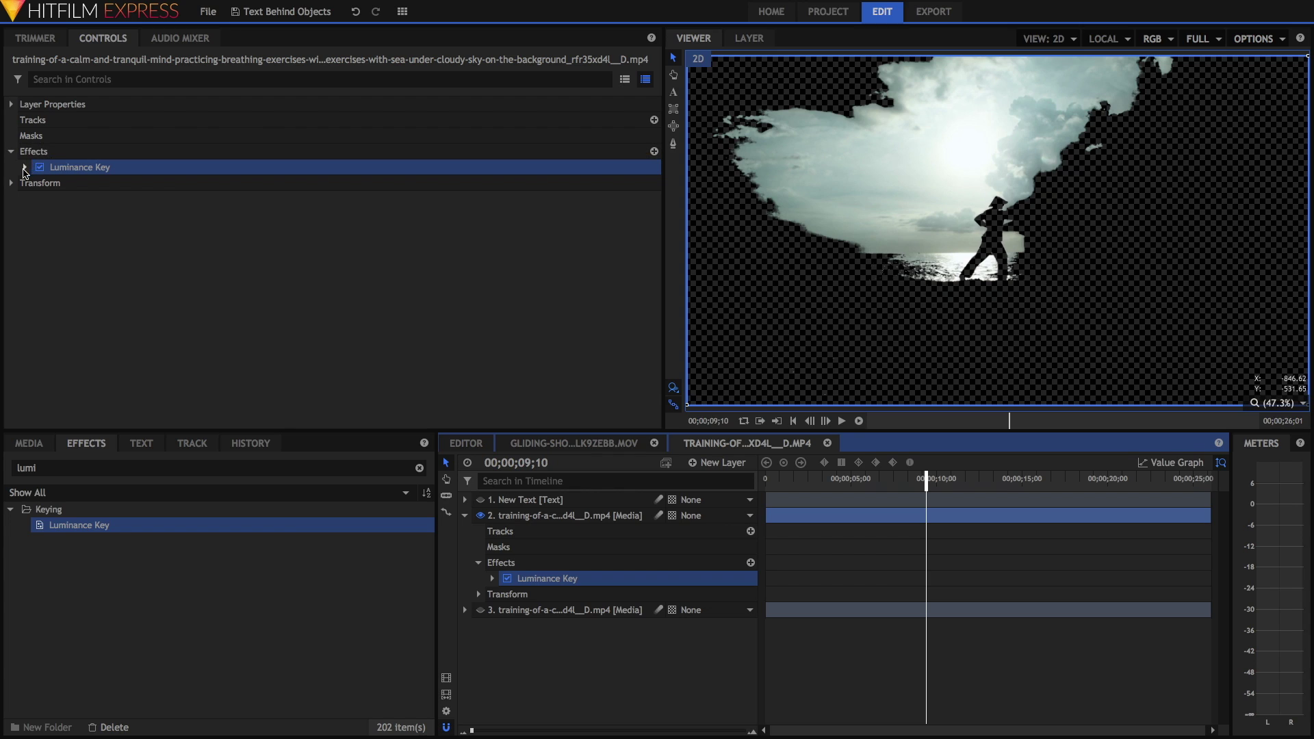
pyautogui.click(24, 167)
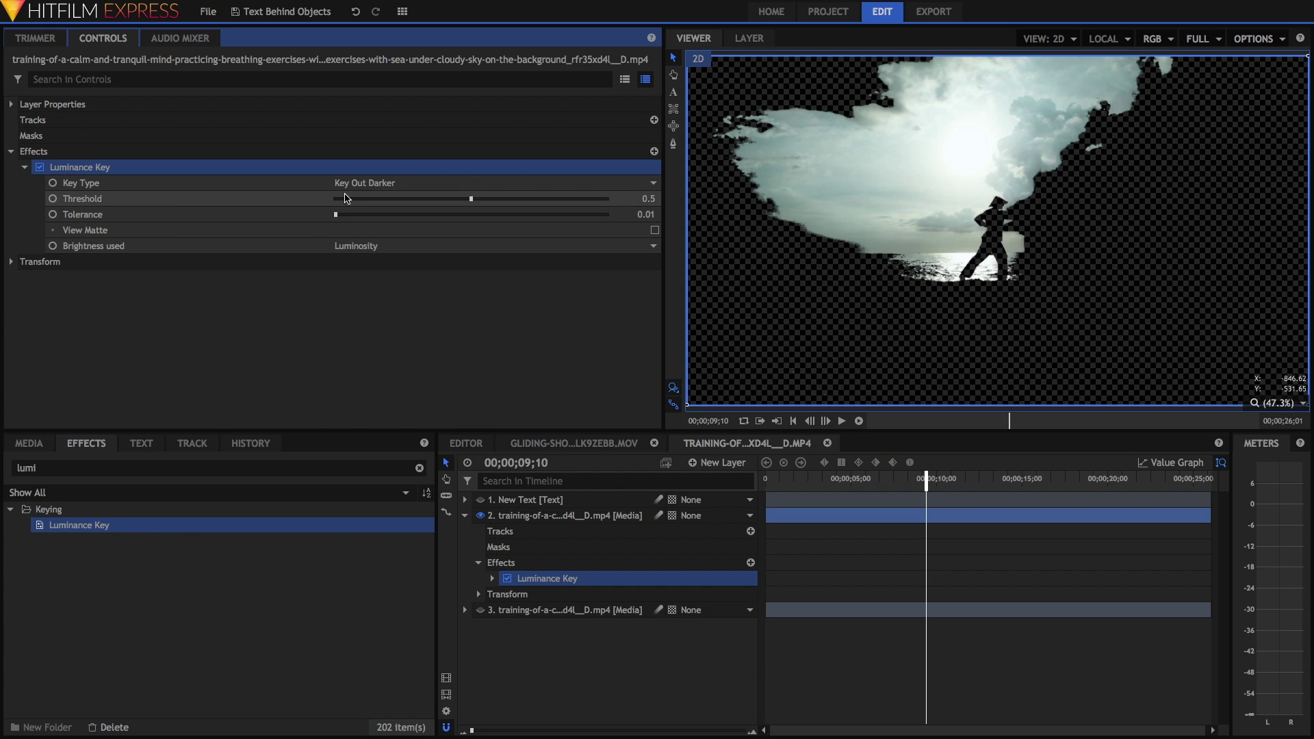
pyautogui.click(368, 182)
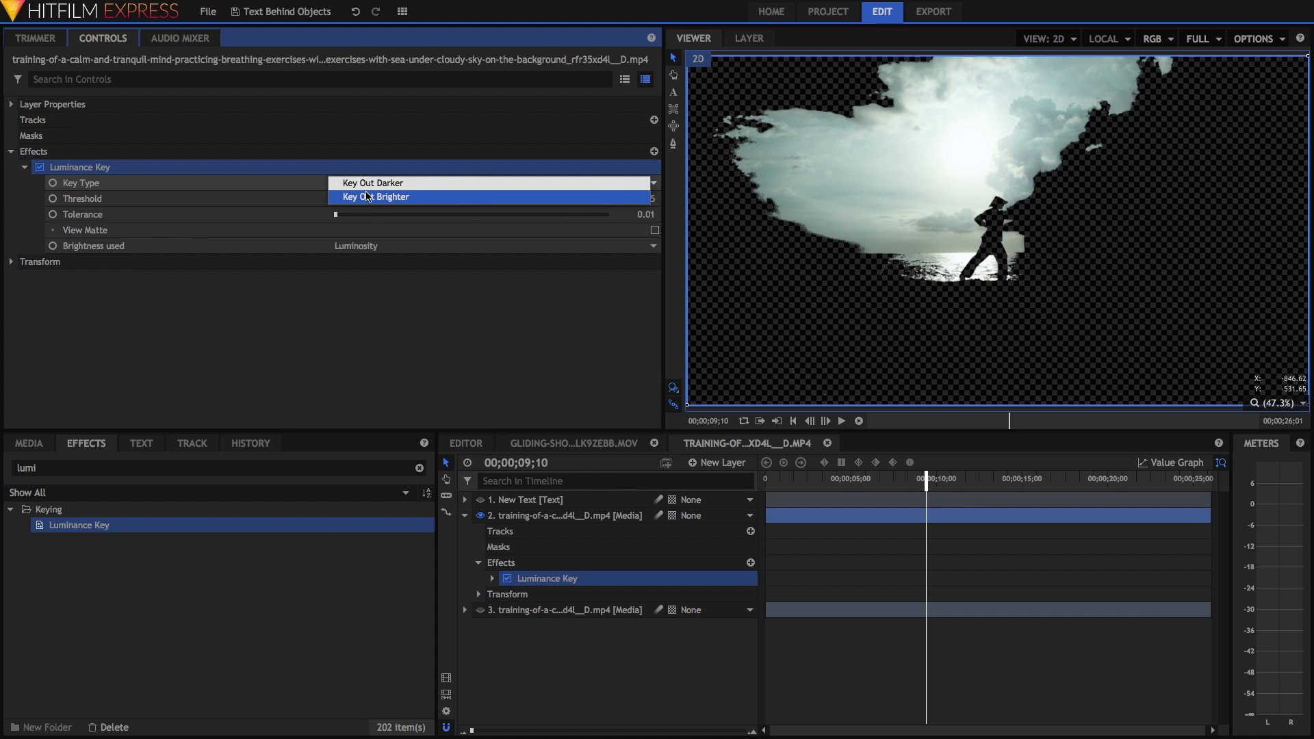
pyautogui.click(368, 196)
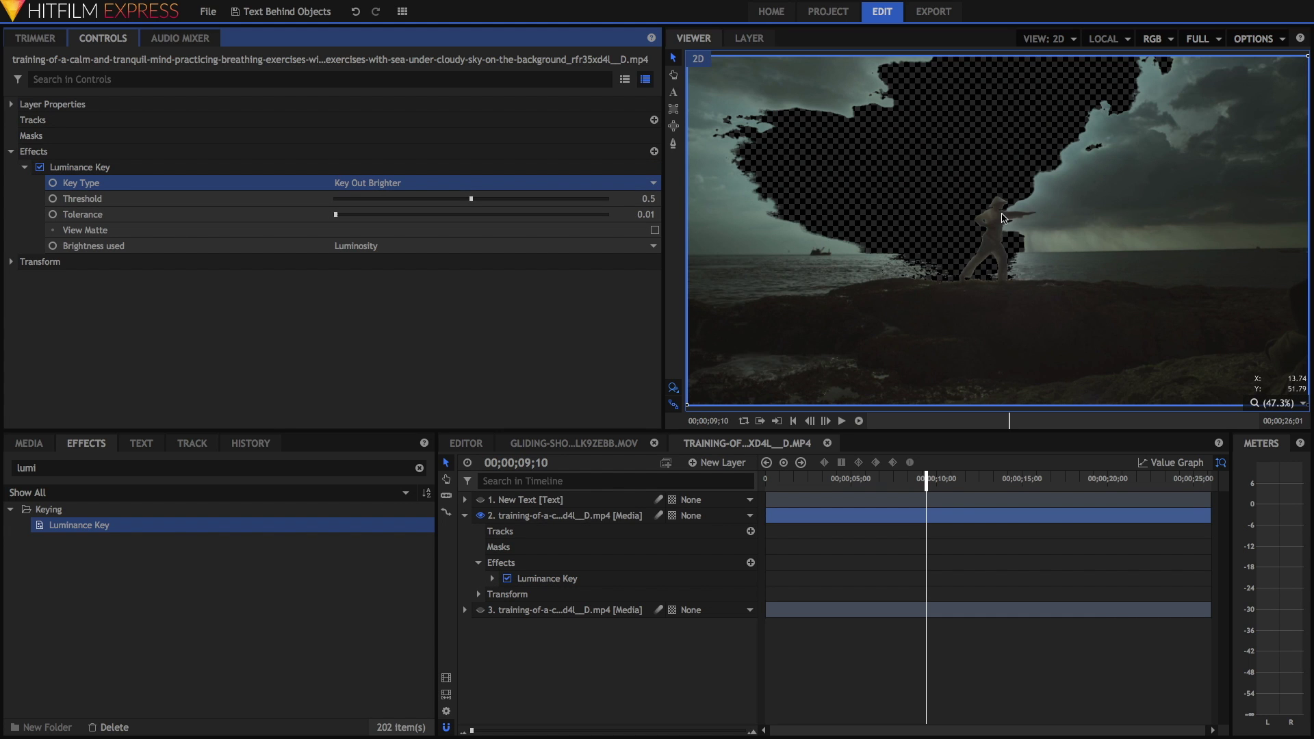
pyautogui.moveTo(471, 198); pyautogui.dragTo(408, 199)
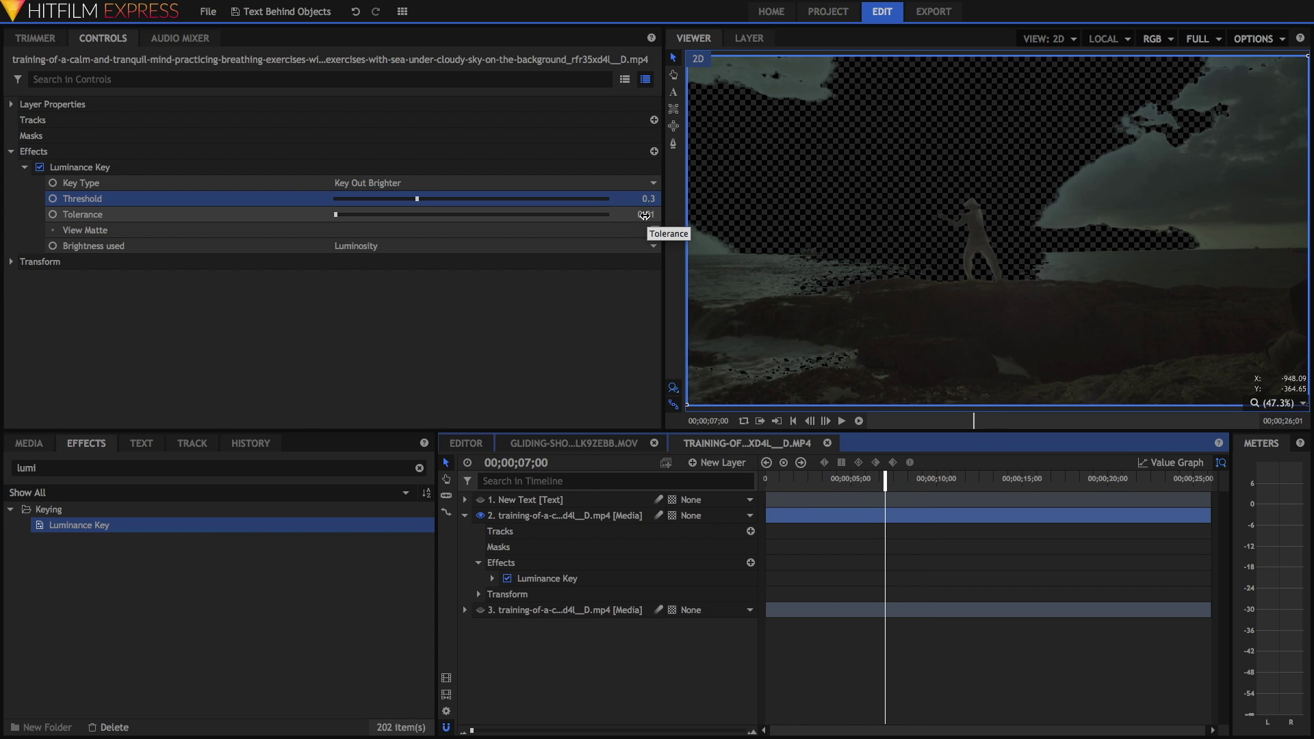
pyautogui.moveTo(644, 215)
pyautogui.mouseDown()
pyautogui.moveTo(671, 215)
pyautogui.moveTo(639, 216)
pyautogui.mouseUp()
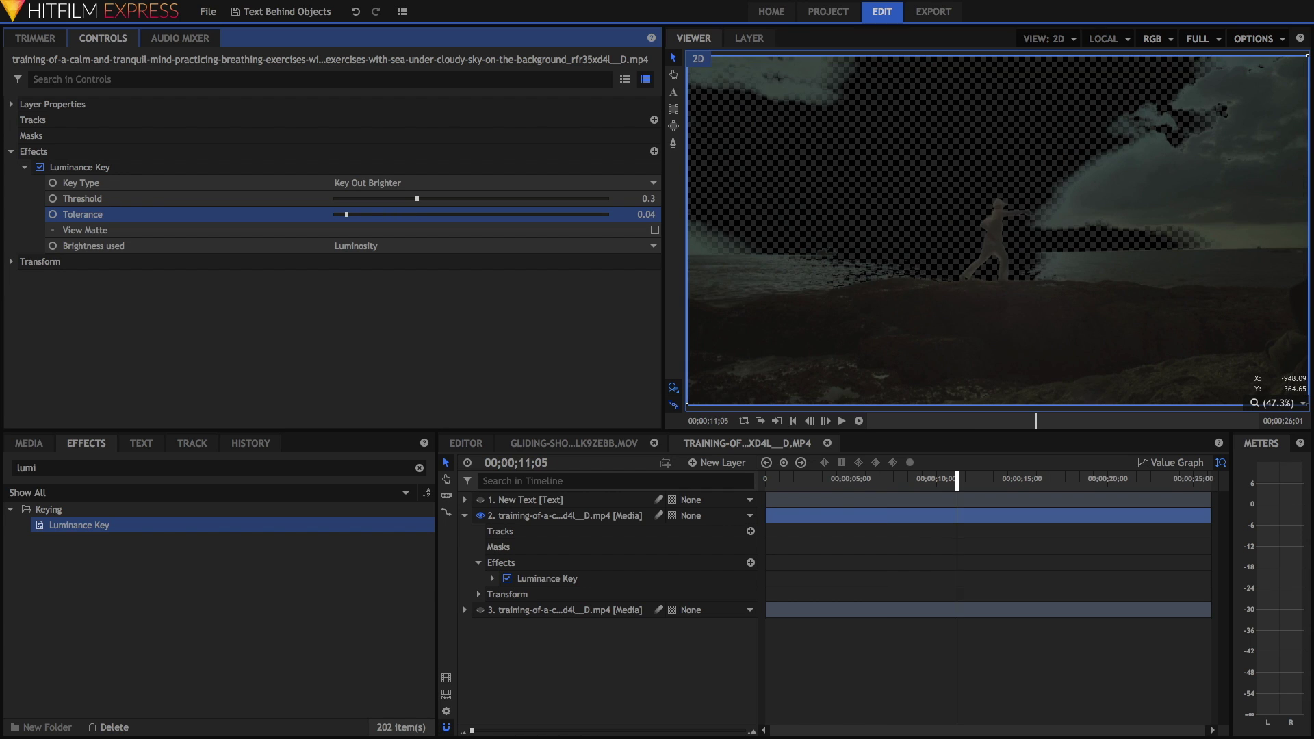
pyautogui.moveTo(956, 475); pyautogui.dragTo(895, 475)
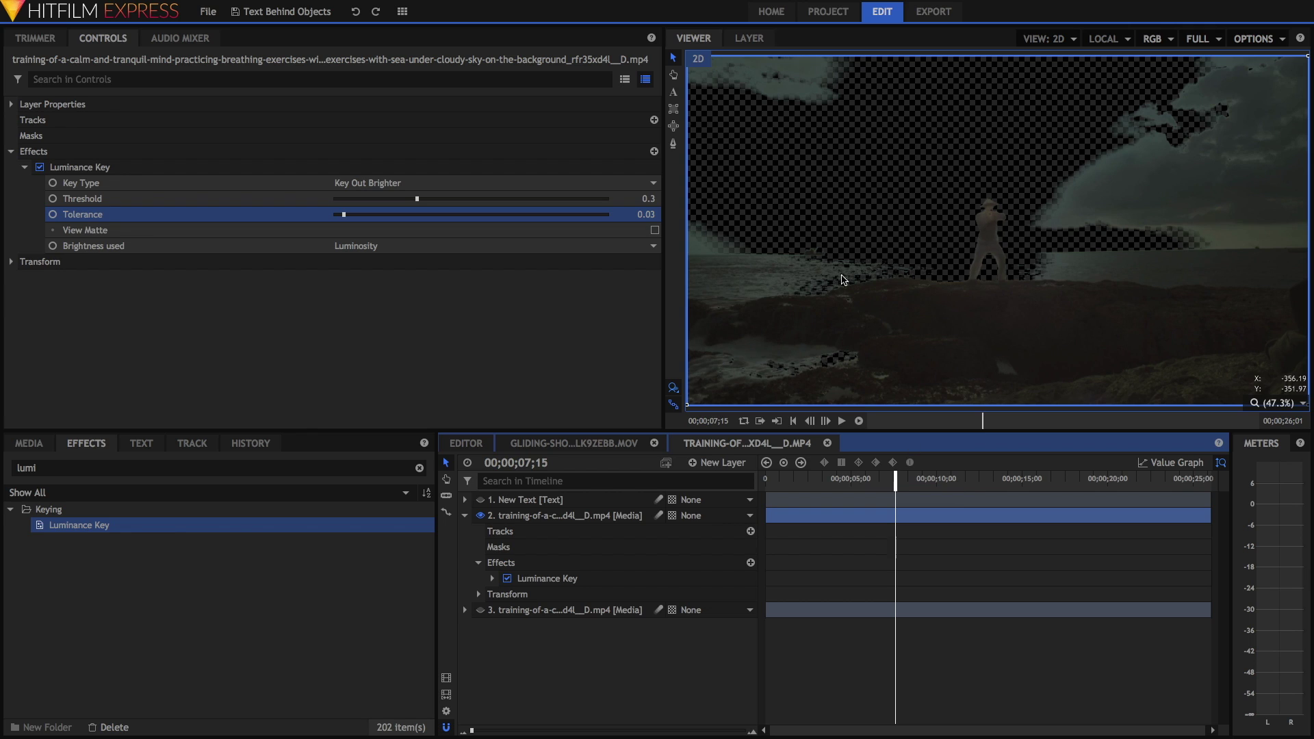
pyautogui.click(675, 126)
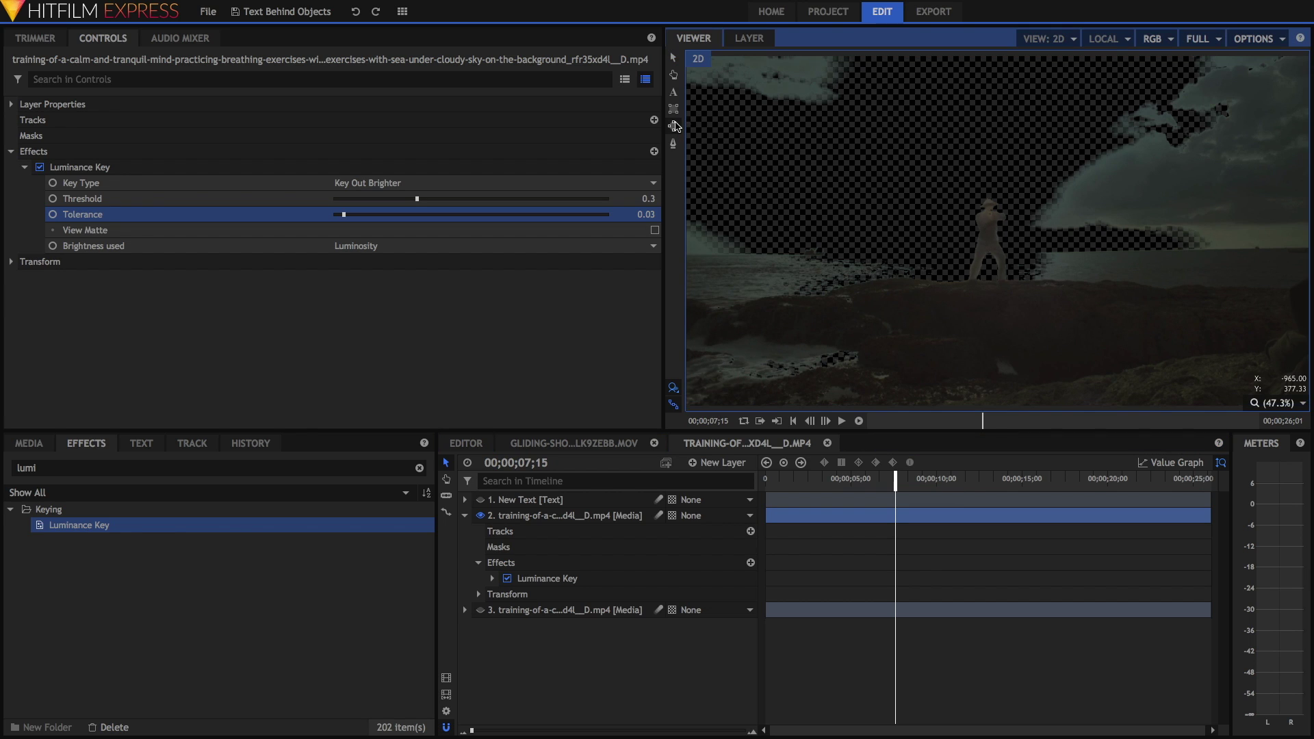
# Draw an ellipse mask around the figure, unhide layers 1 and 3, and move New Text below layer 2
pyautogui.moveTo(918, 180); pyautogui.dragTo(1052, 304)
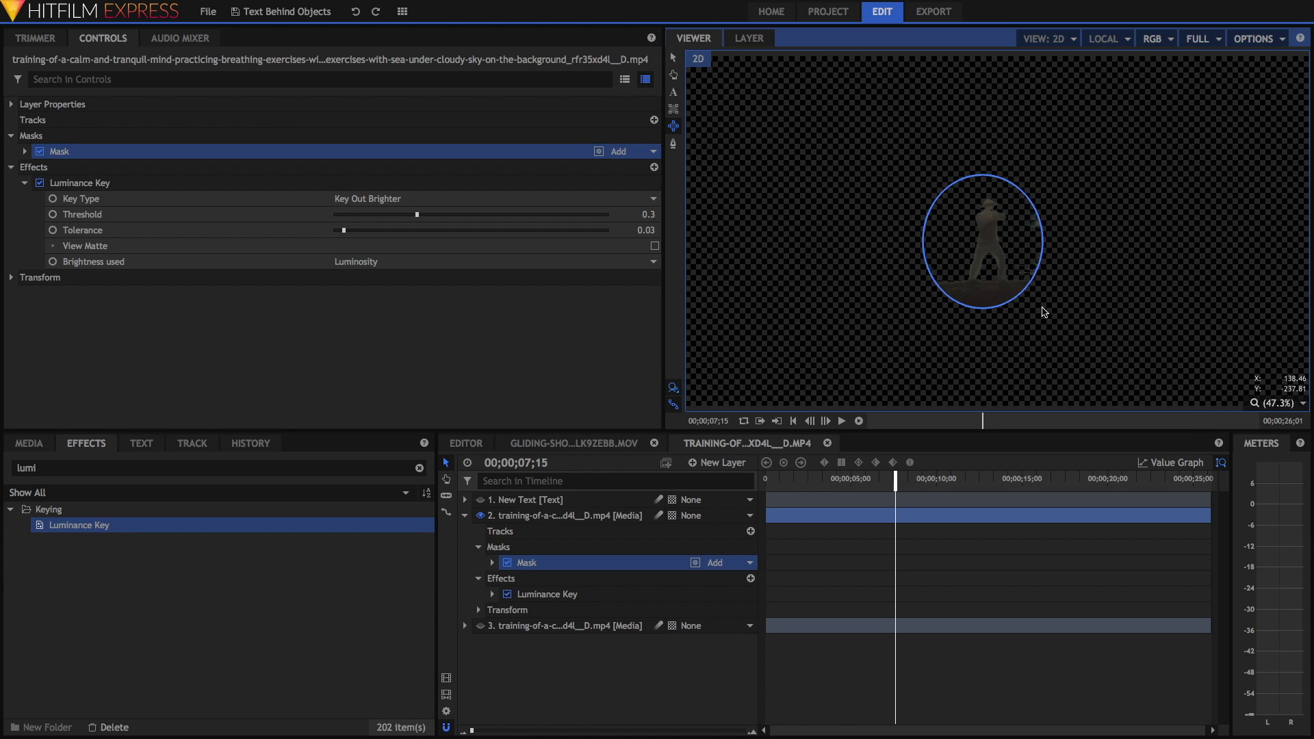
pyautogui.click(481, 626)
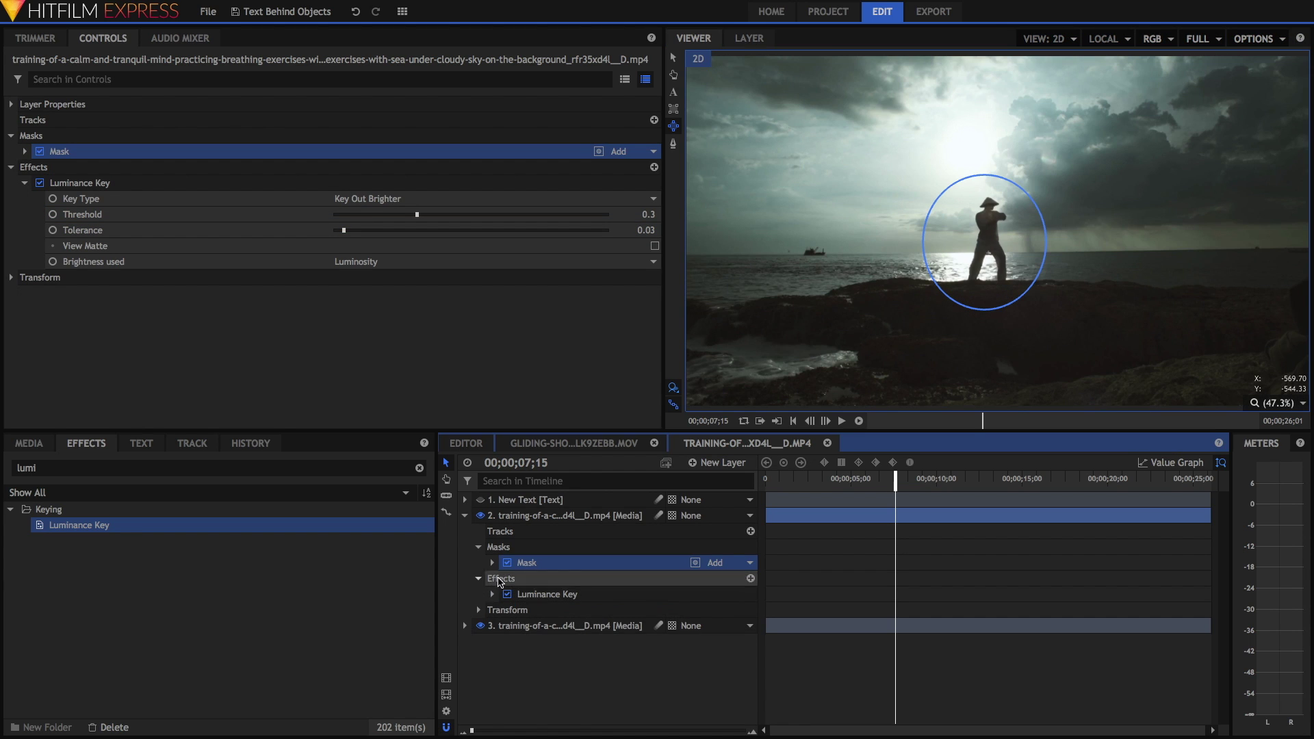
pyautogui.click(481, 500)
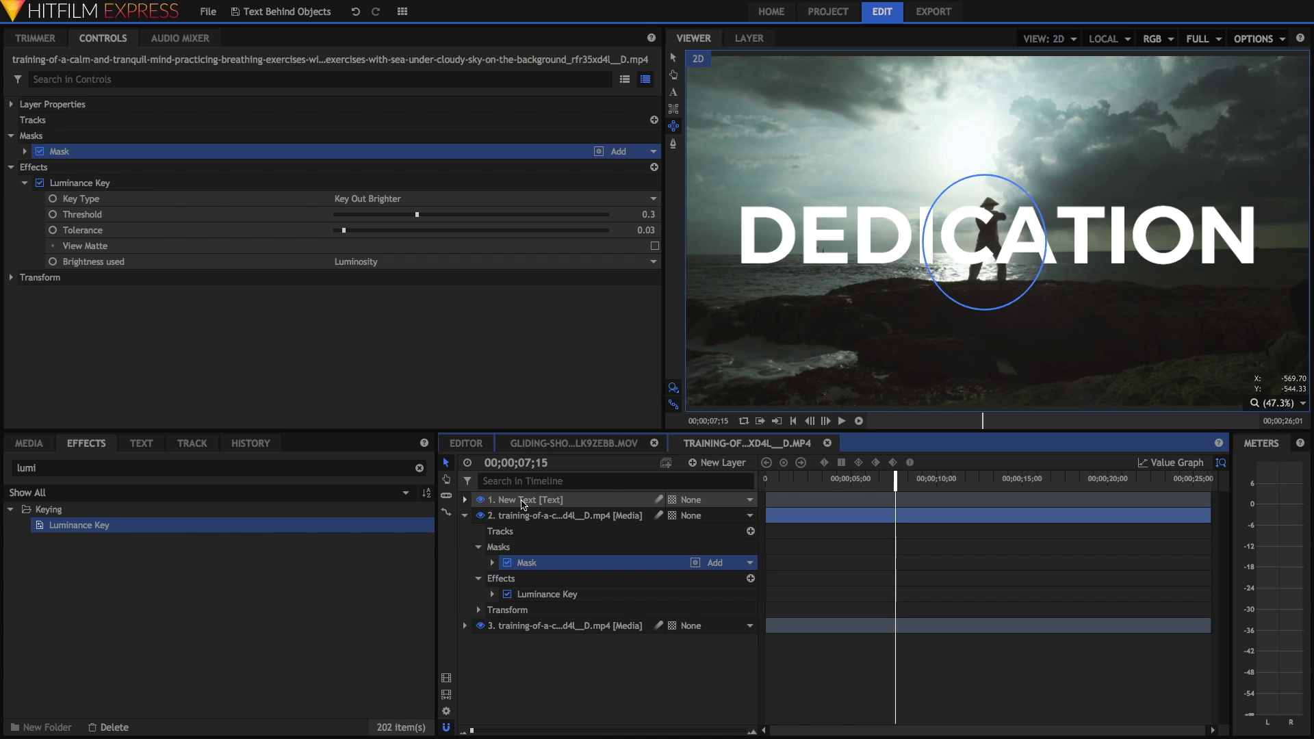
pyautogui.moveTo(523, 504); pyautogui.dragTo(532, 612)
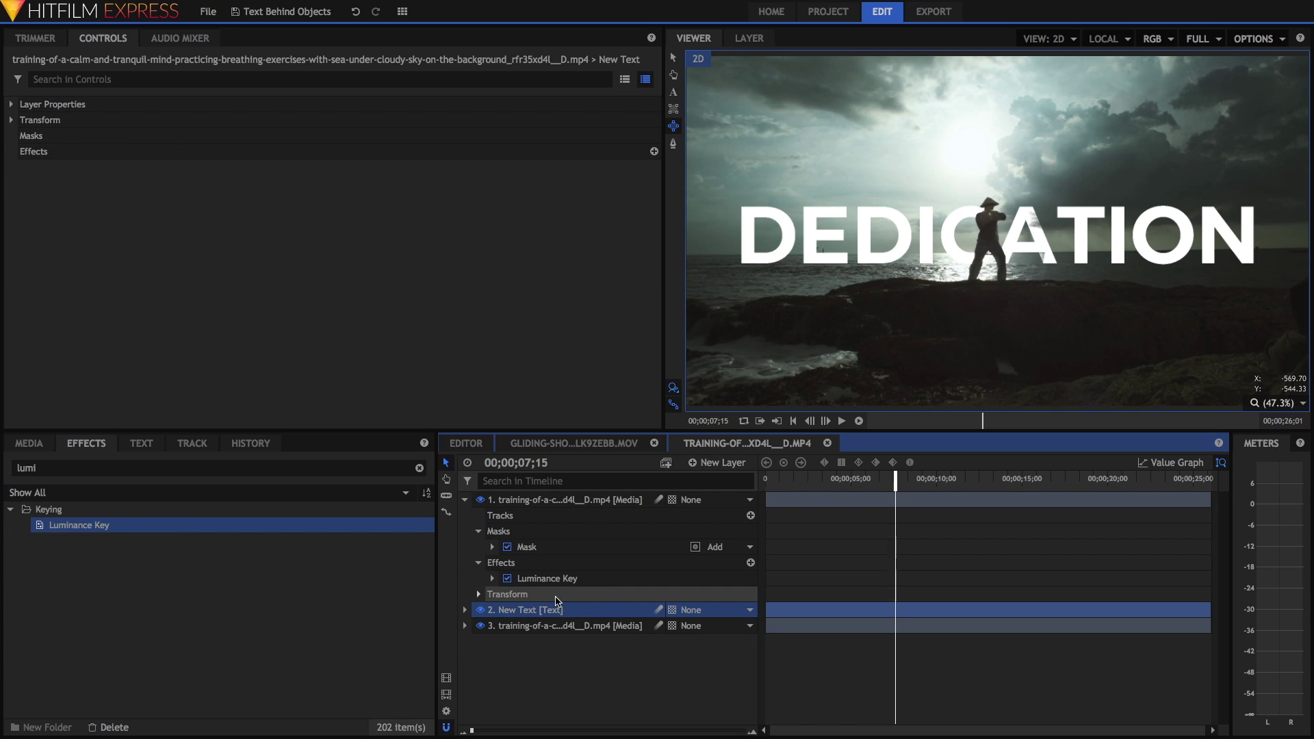
pyautogui.click(791, 481)
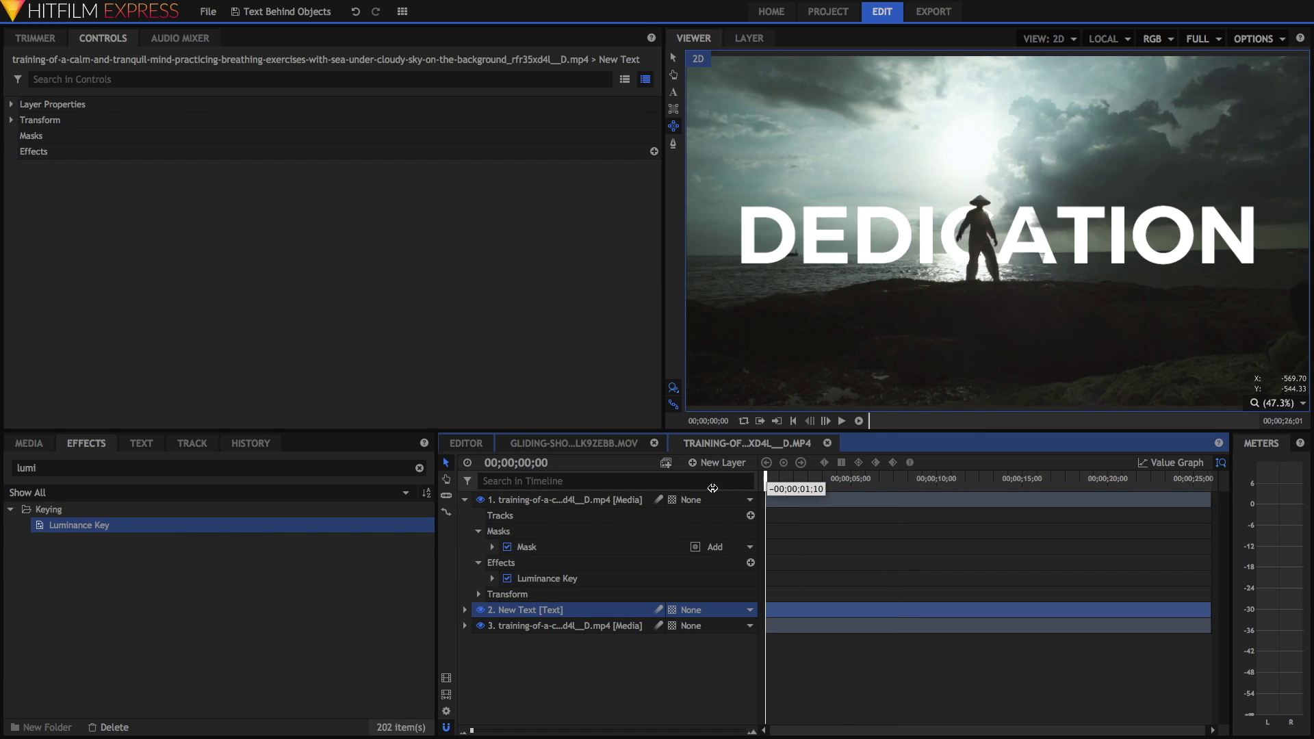
pyautogui.click(839, 515)
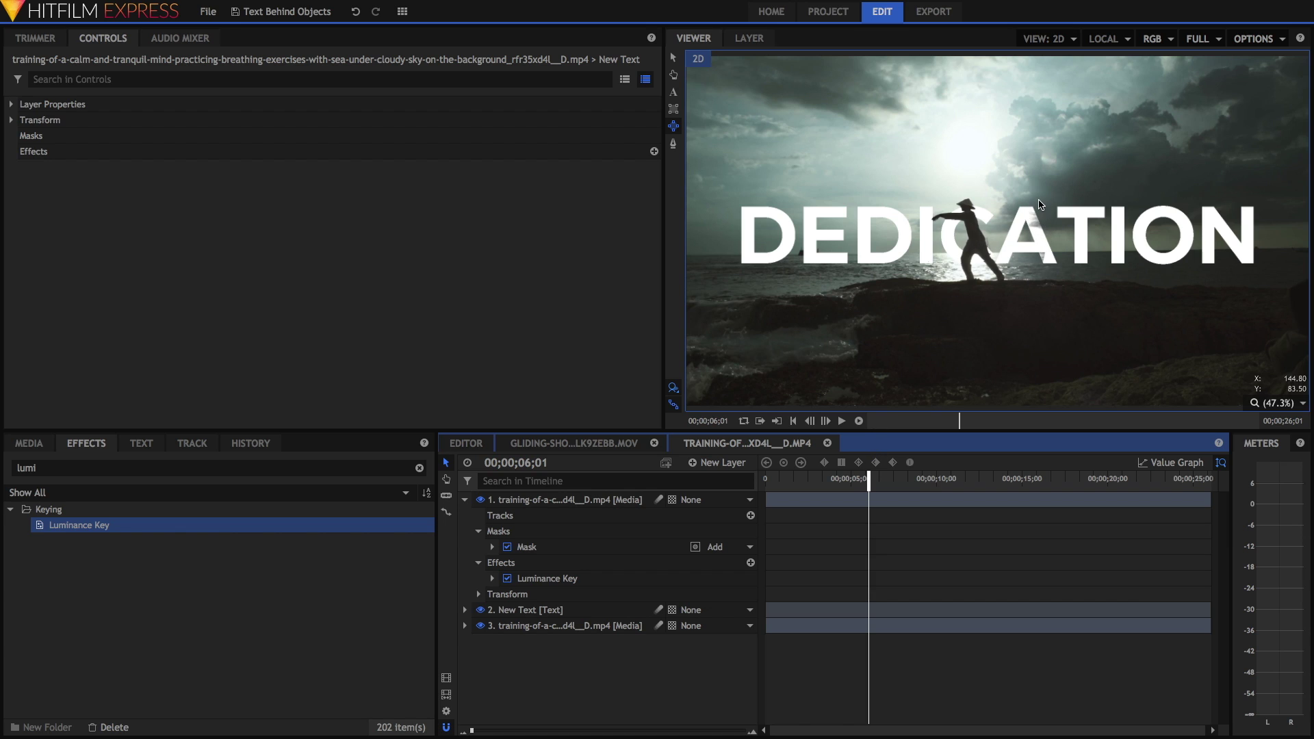
# Review the keyed layer's mask at the clip start, then collapse the mask and Luminance Key settings
pyautogui.click(558, 550)
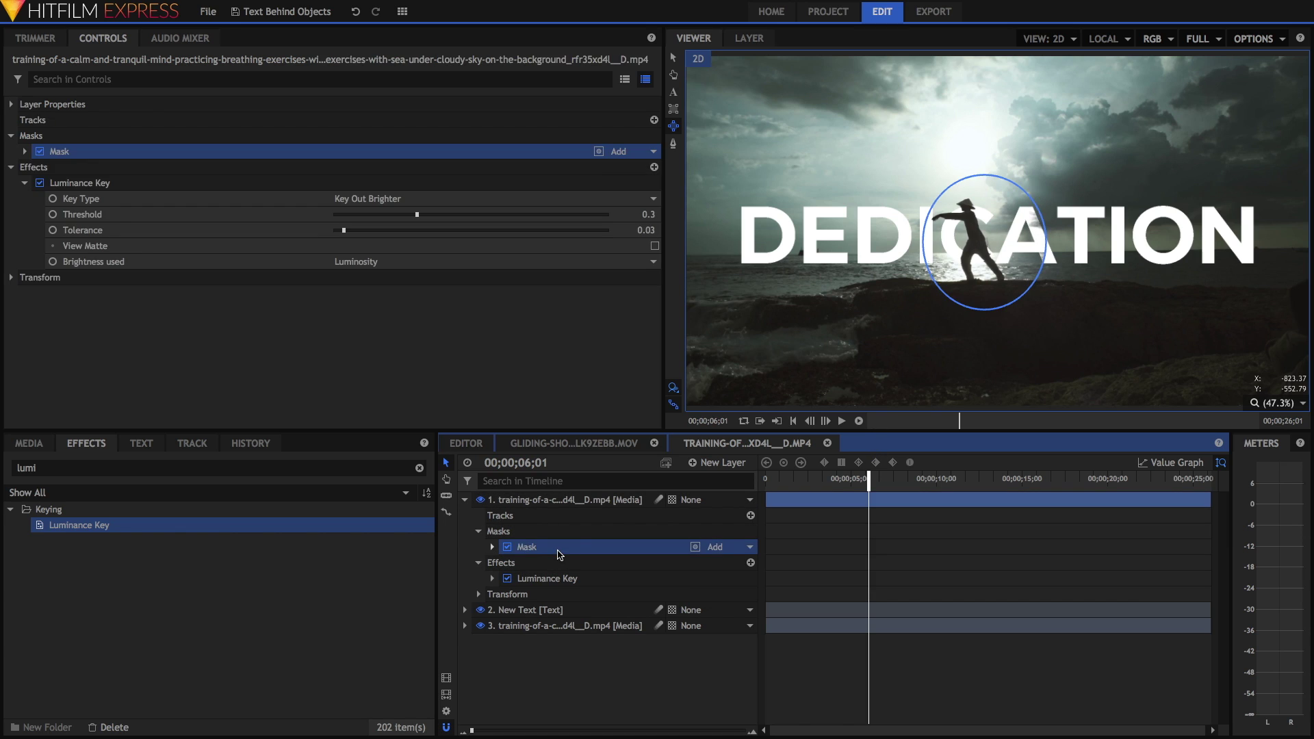
pyautogui.click(25, 151)
pyautogui.press('Home')
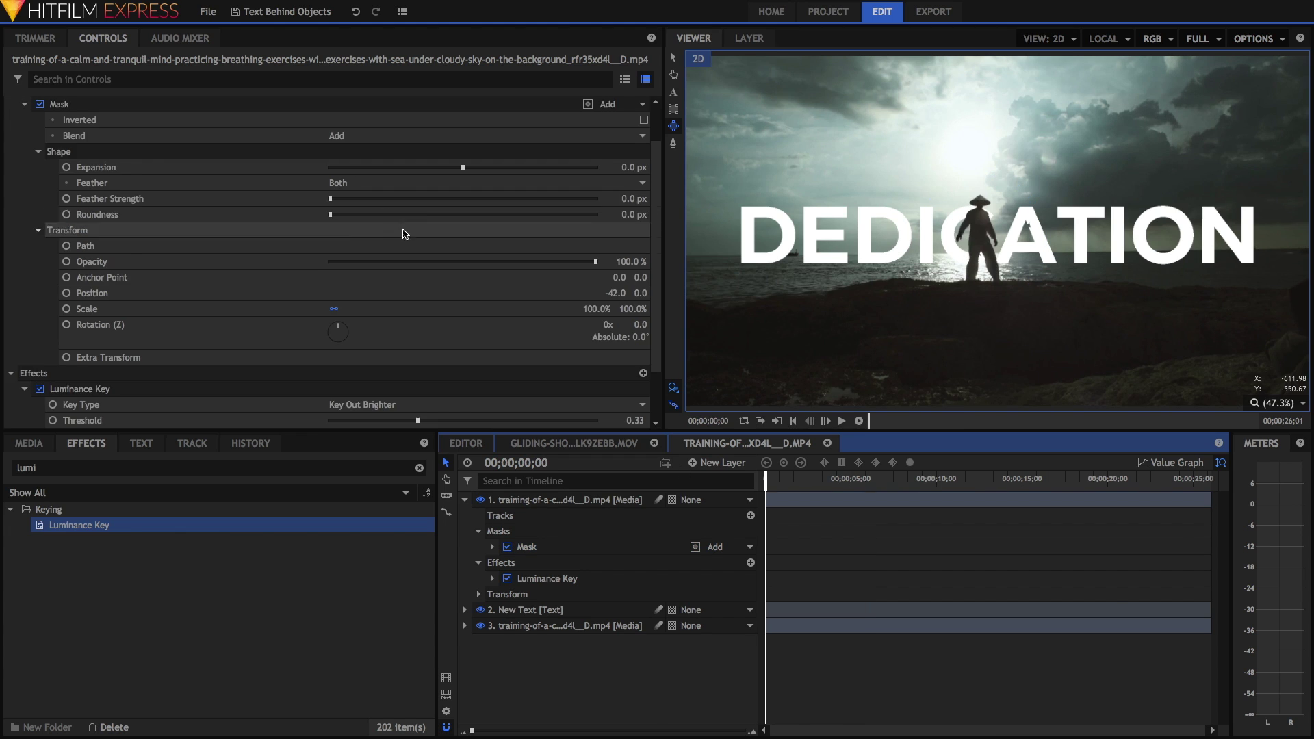
pyautogui.click(24, 151)
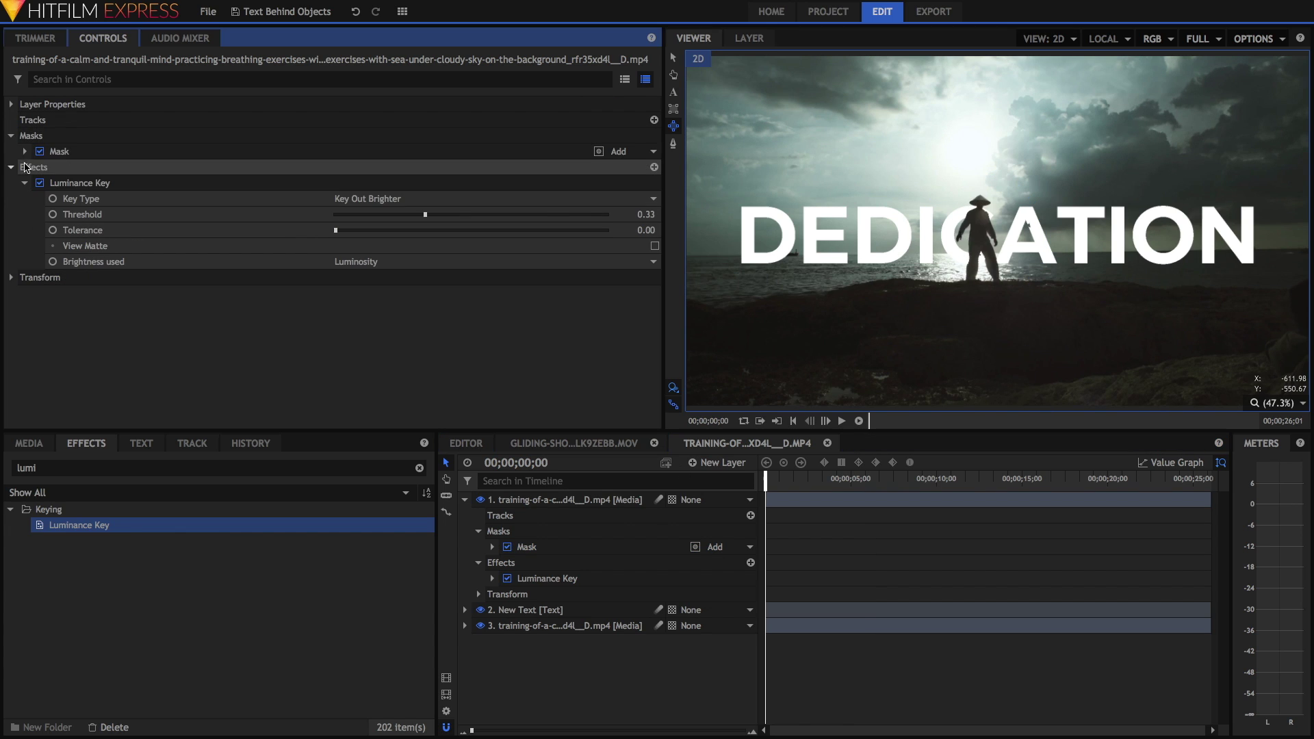
pyautogui.click(25, 182)
pyautogui.click(720, 462)
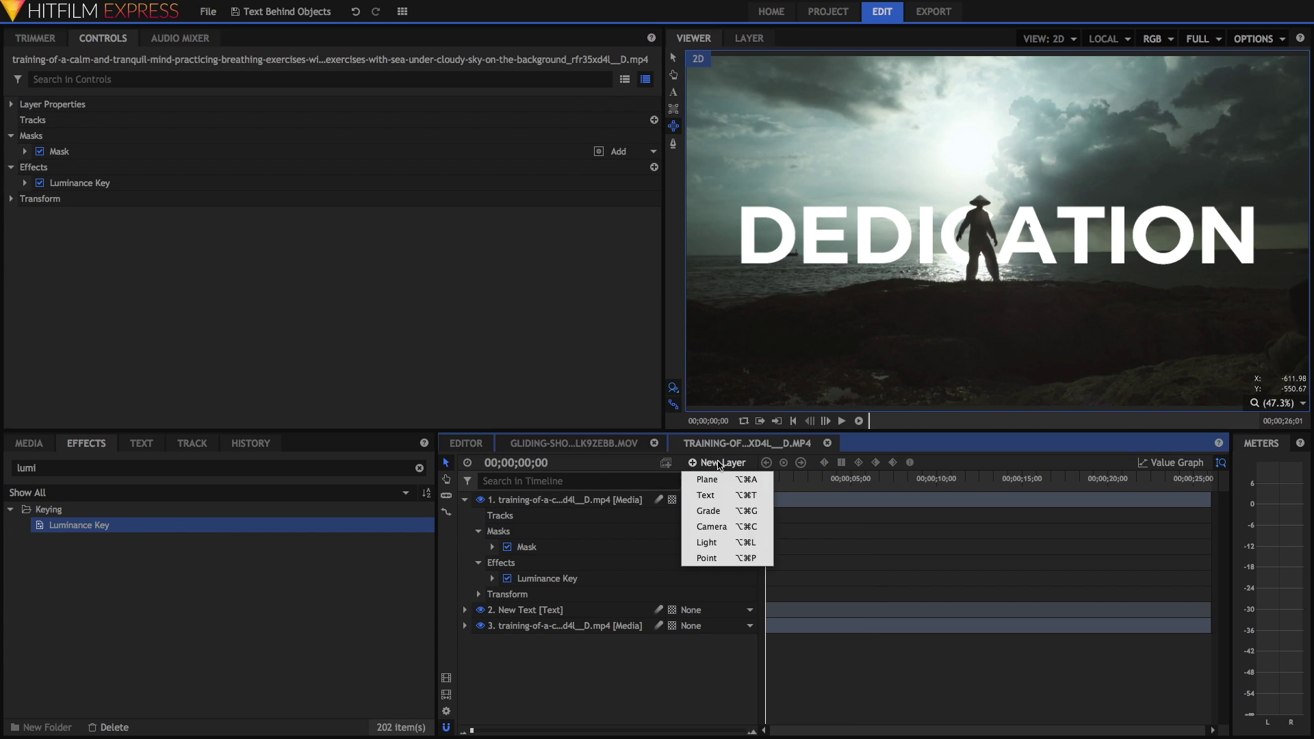
# Add a New Grade layer at the top of the timeline
pyautogui.click(715, 510)
pyautogui.click(108, 468)
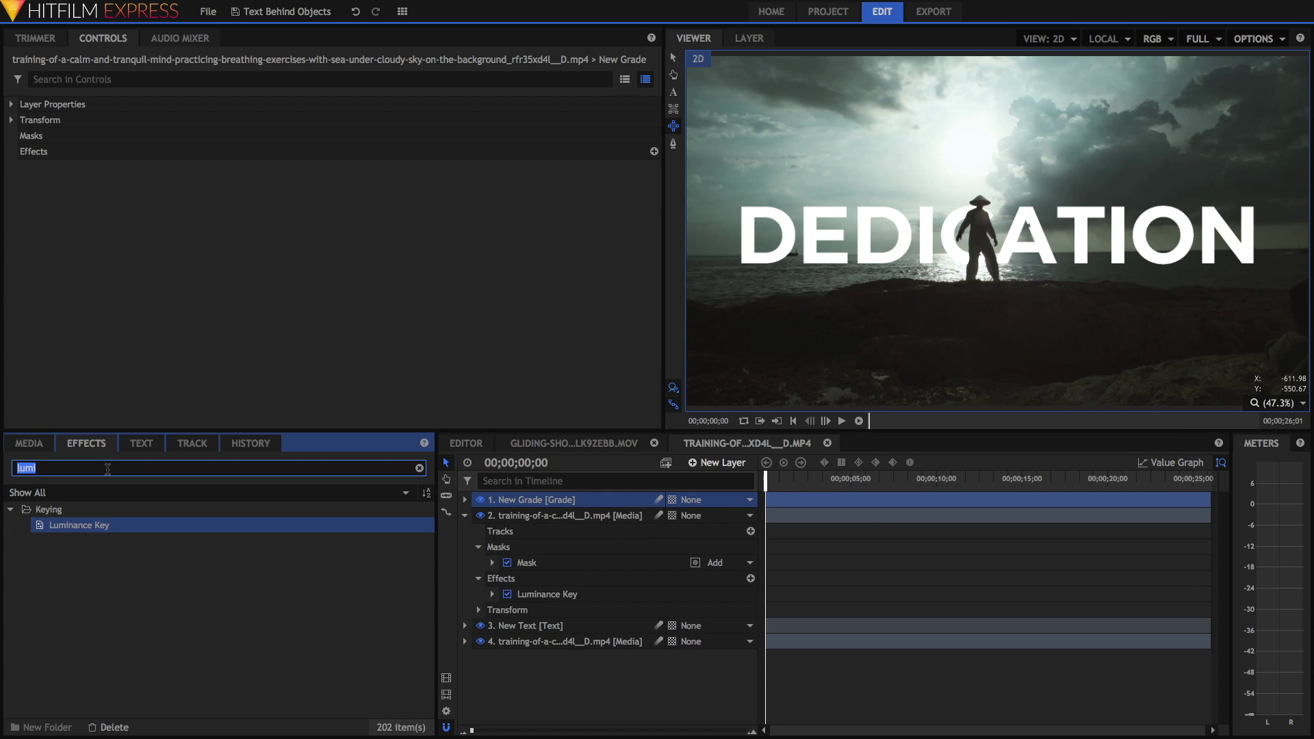